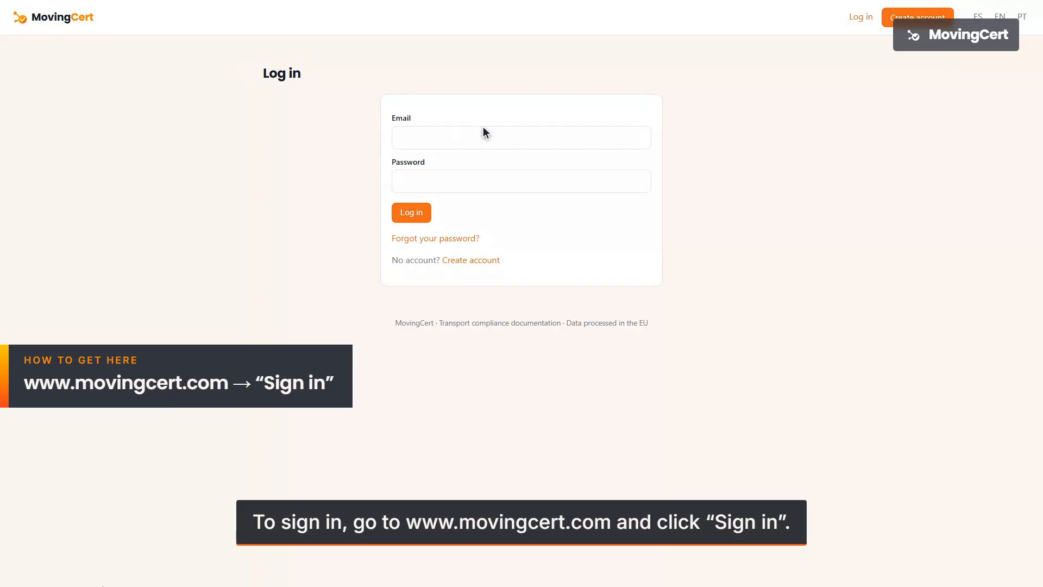
- Sign in to MovingCert with the company account e-mail and password
{"action": "left_click", "coordinate": [524, 140]}
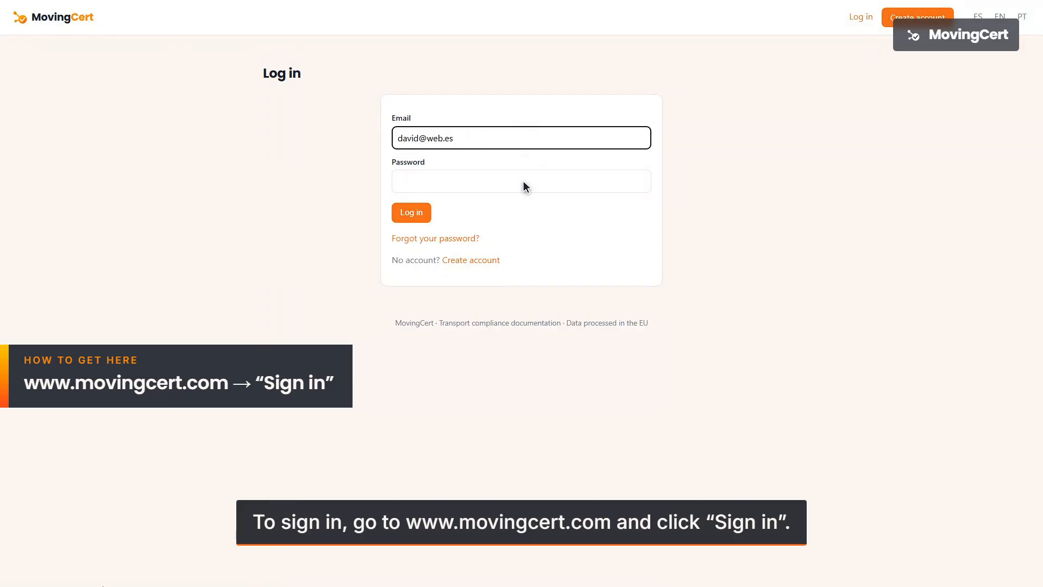
{"action": "left_click", "coordinate": [523, 181]}
{"action": "type", "text": "••••••••••"}
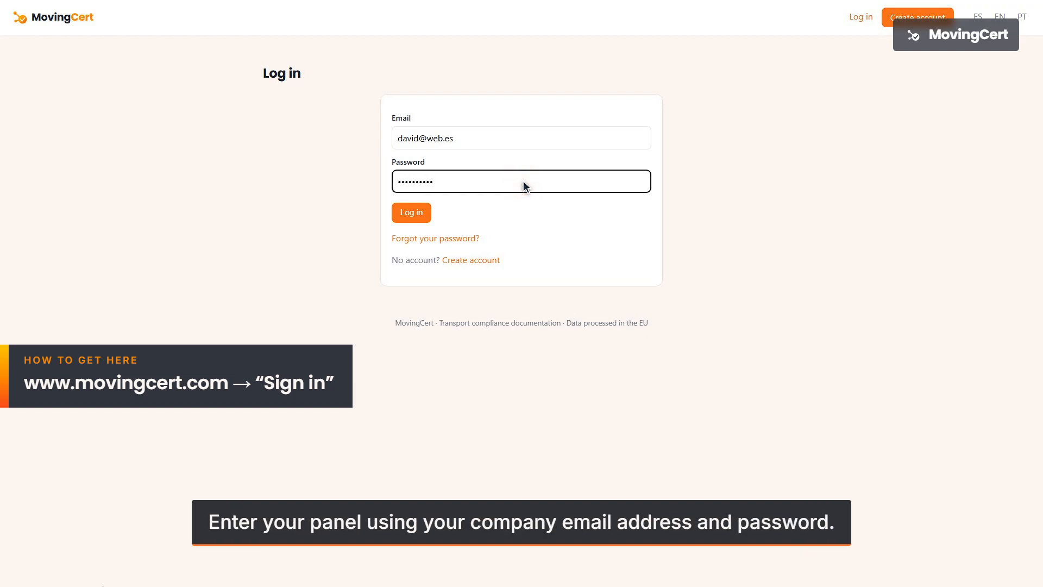
{"action": "left_click", "coordinate": [413, 213]}
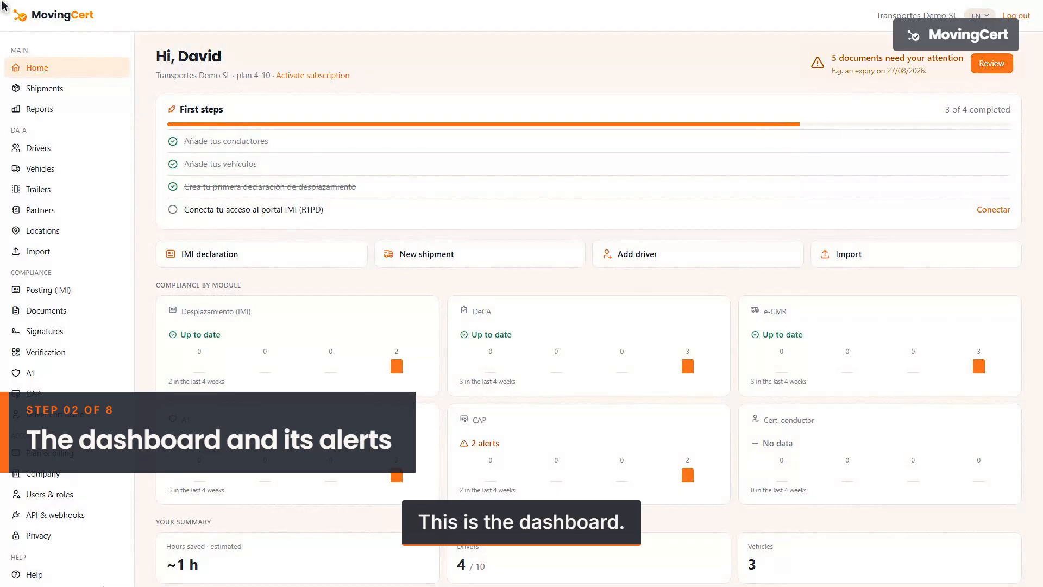
- Scroll through the dashboard's compliance modules and back to the top
{"action": "scroll", "coordinate": [2, 2], "scroll_direction": "down", "scroll_amount": 3}
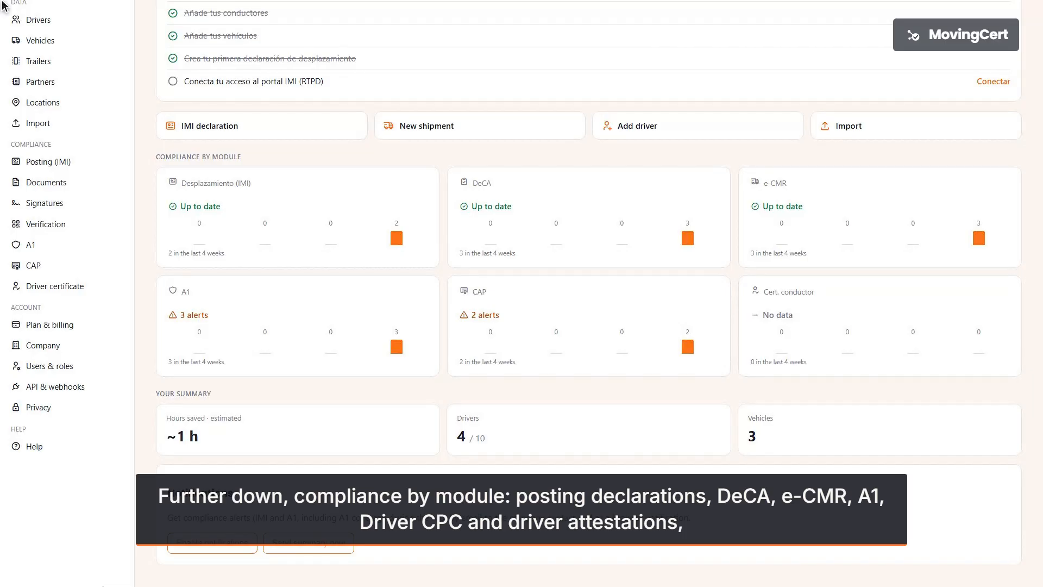
{"action": "scroll", "coordinate": [1, 5], "scroll_direction": "up", "scroll_amount": 3}
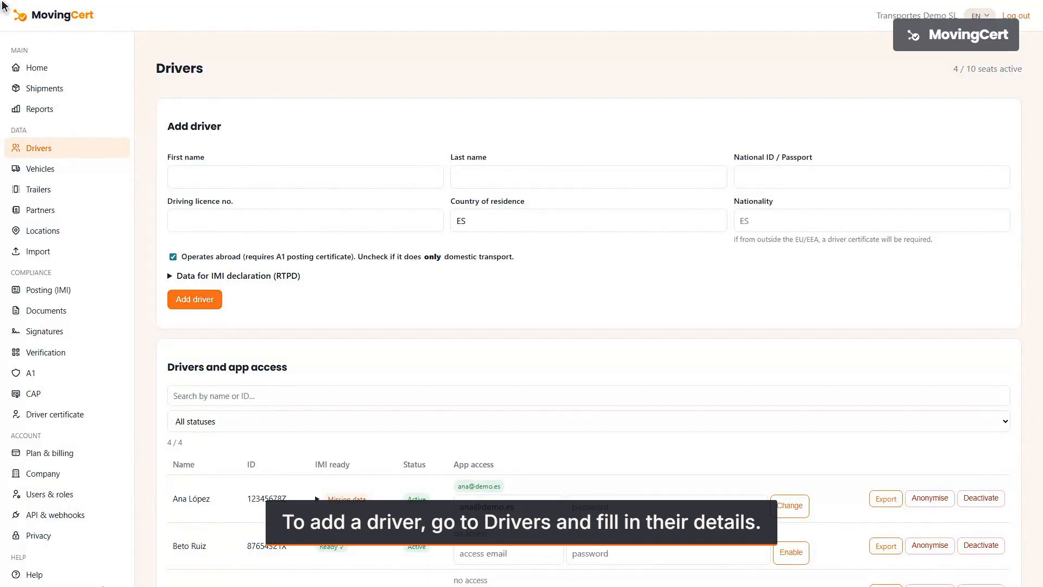
- Enter the new driver's first and last name, national ID number and licence number
{"action": "left_click", "coordinate": [306, 181]}
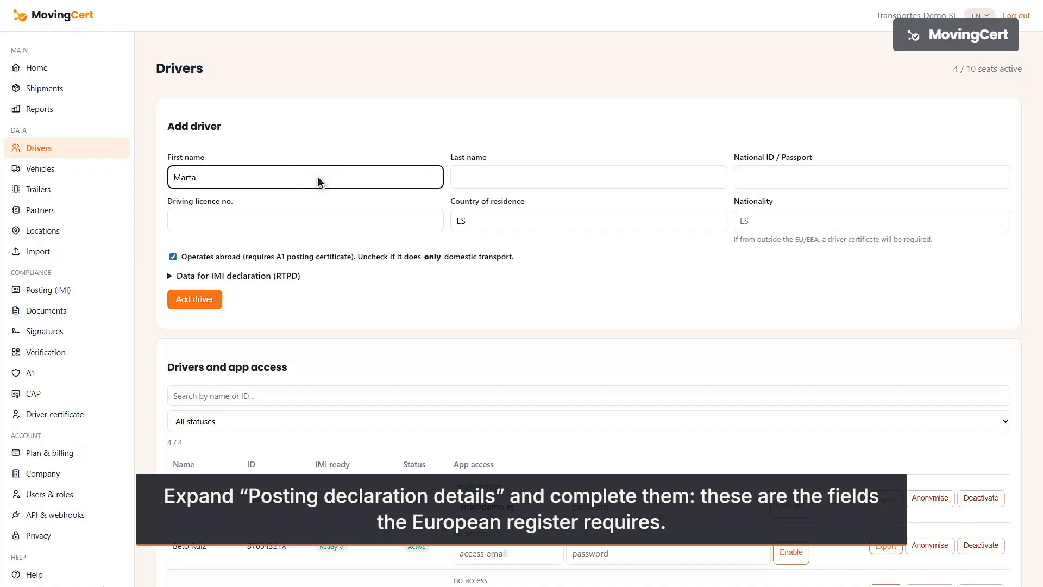
{"action": "left_click", "coordinate": [591, 177]}
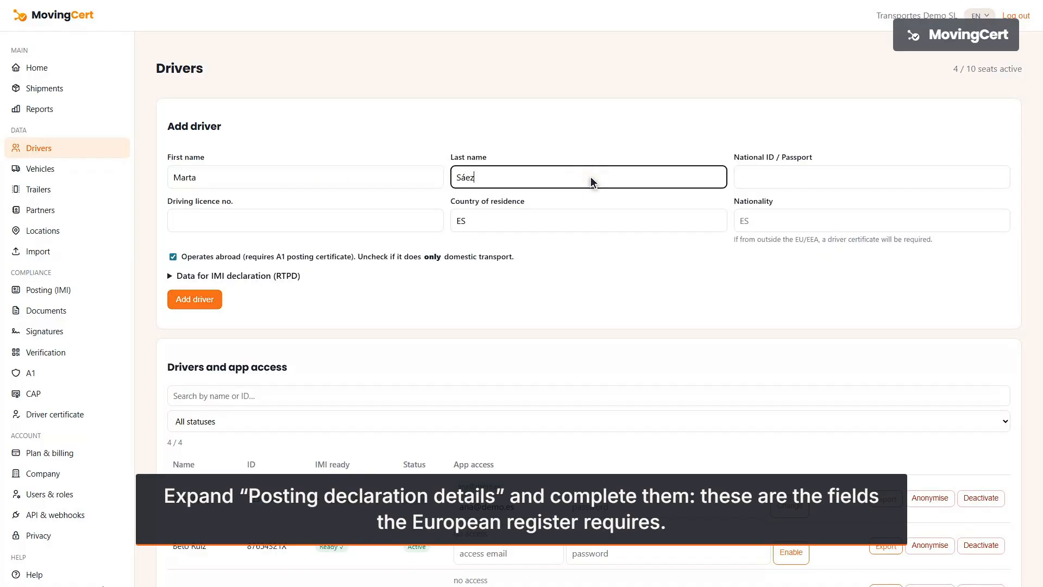
{"action": "left_click", "coordinate": [873, 177]}
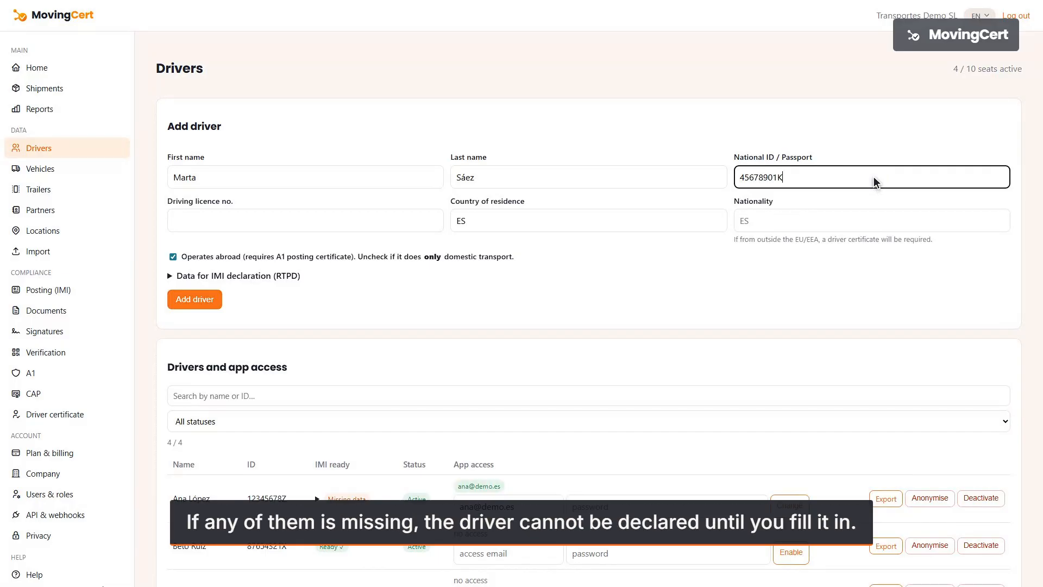
{"action": "left_click", "coordinate": [308, 223]}
{"action": "type", "text": "B-45678901K"}
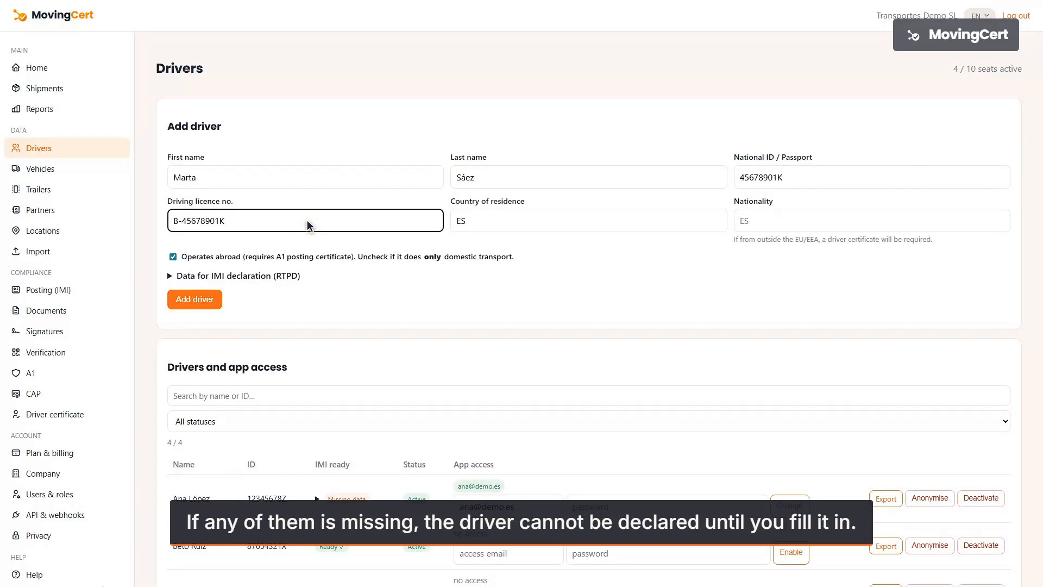
- In the IMI declaration data, set birth date, document type National ID card, issuing country ES
{"action": "left_click", "coordinate": [589, 276]}
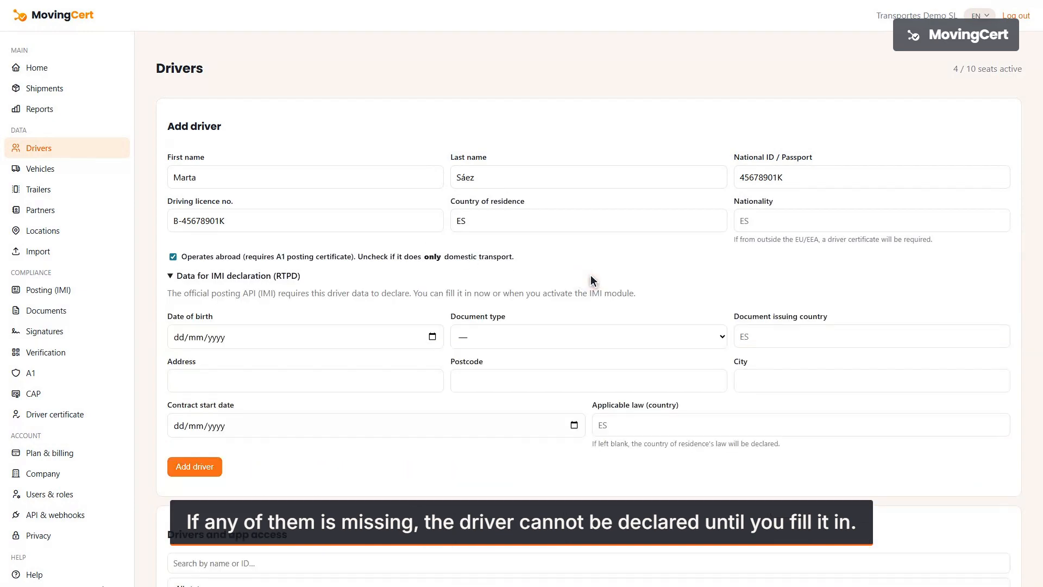
{"action": "left_click", "coordinate": [307, 337]}
{"action": "type", "text": "05091990"}
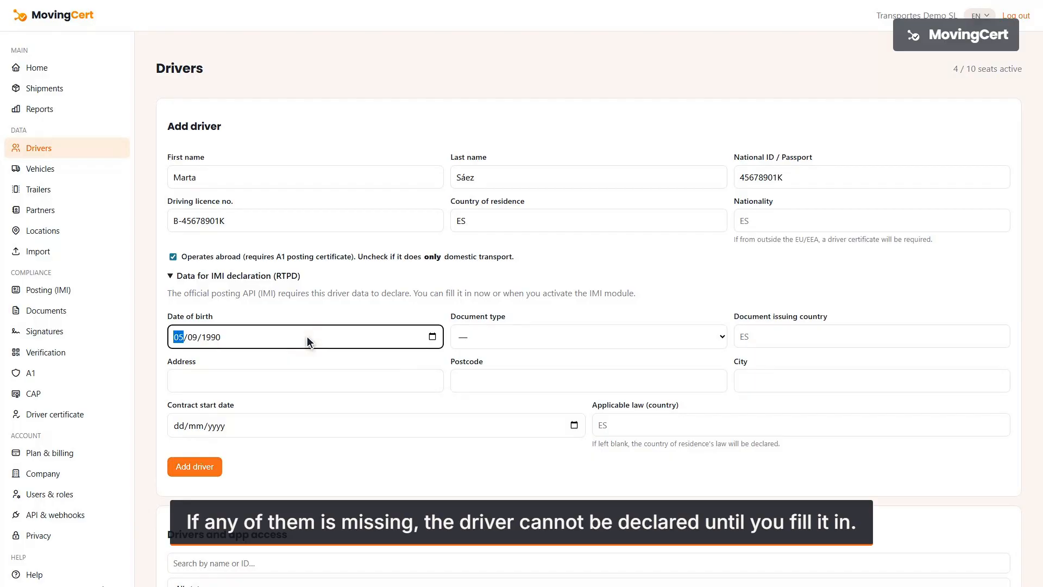
{"action": "left_click", "coordinate": [591, 336]}
{"action": "left_click", "coordinate": [873, 337]}
{"action": "type", "text": "ES"}
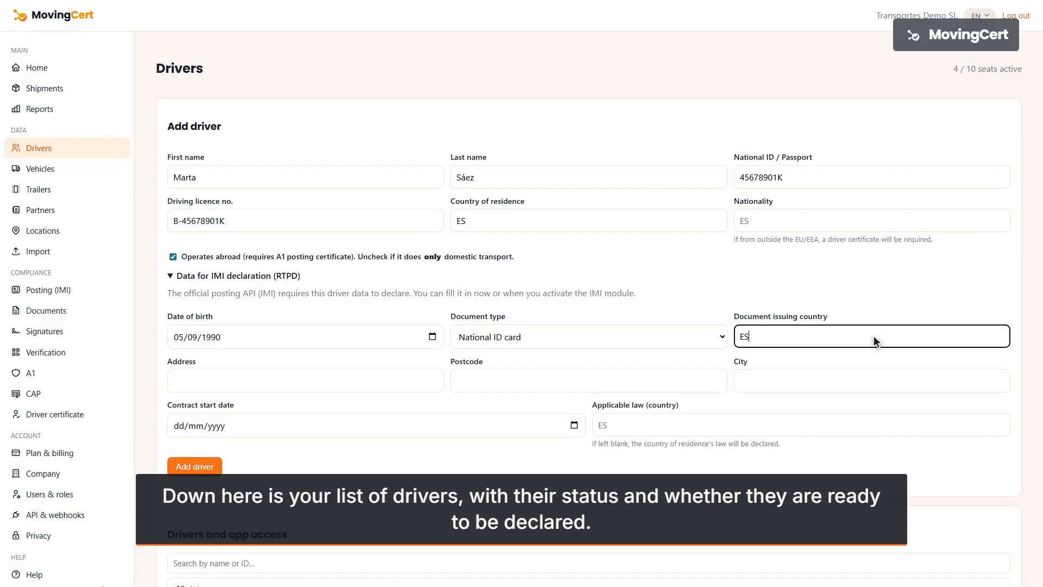
- Fill in the driver's address, set contract start 01/02/2026, and add the driver
{"action": "left_click", "coordinate": [307, 381]}
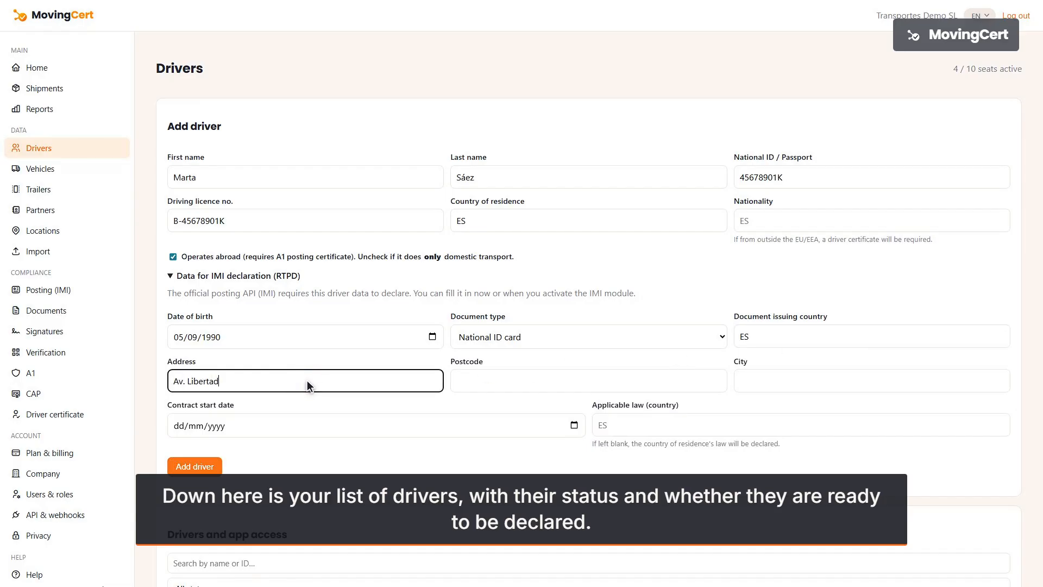
{"action": "left_click", "coordinate": [592, 386]}
{"action": "type", "text": "30009"}
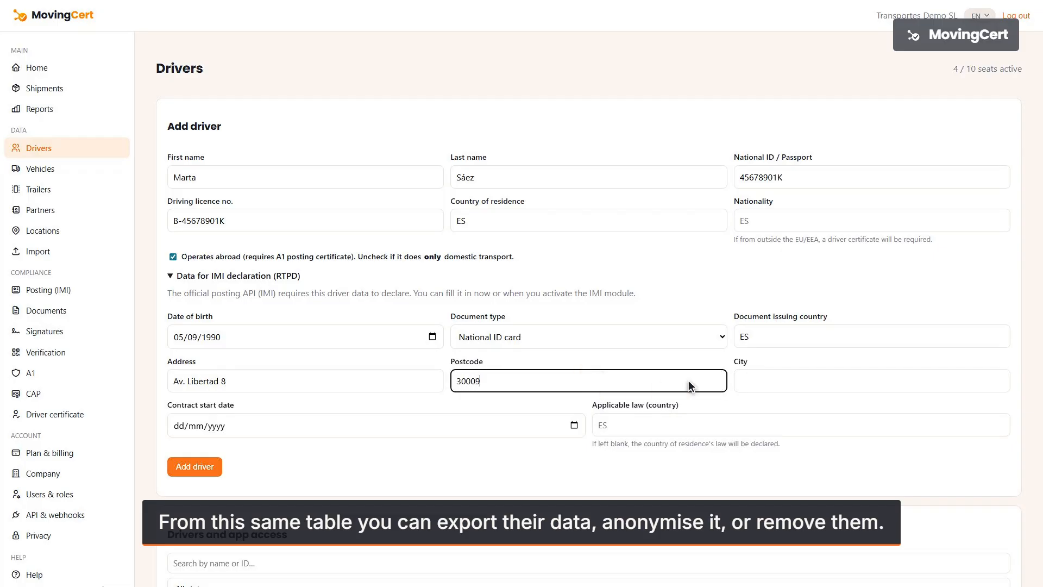
{"action": "left_click", "coordinate": [874, 380]}
{"action": "type", "text": "Murcia"}
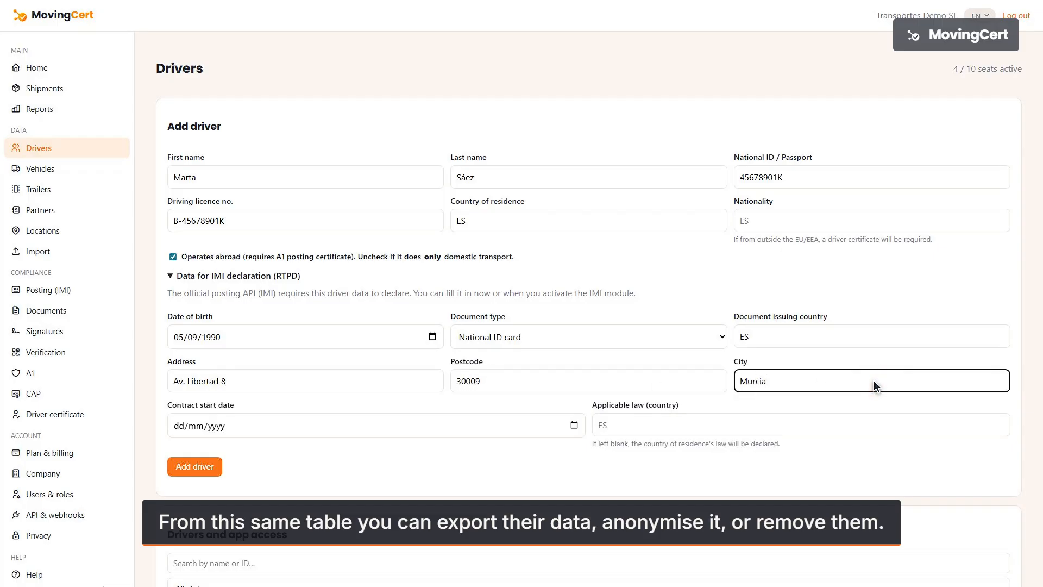
{"action": "left_click", "coordinate": [378, 425]}
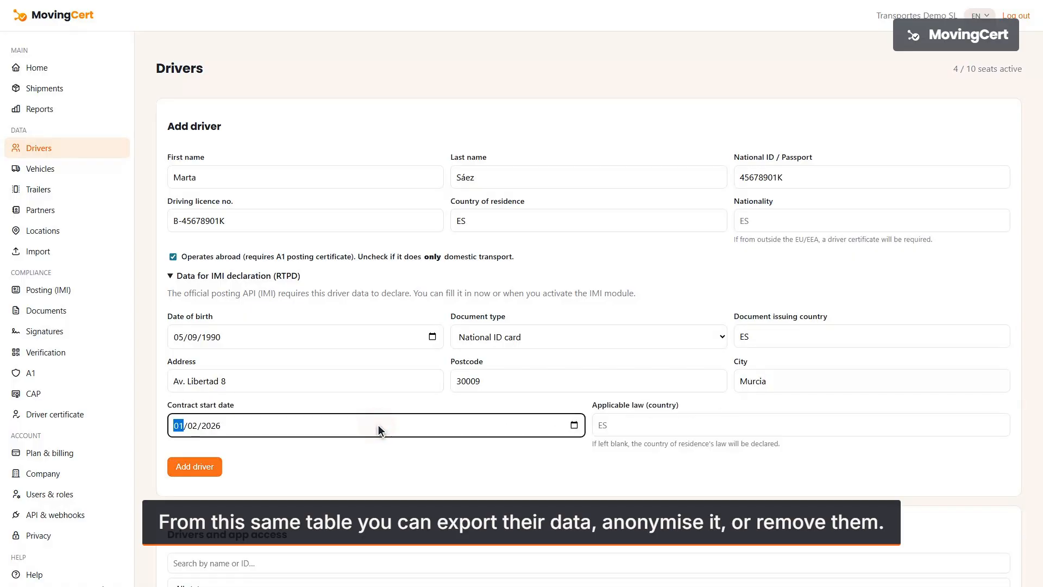
{"action": "left_click", "coordinate": [197, 466]}
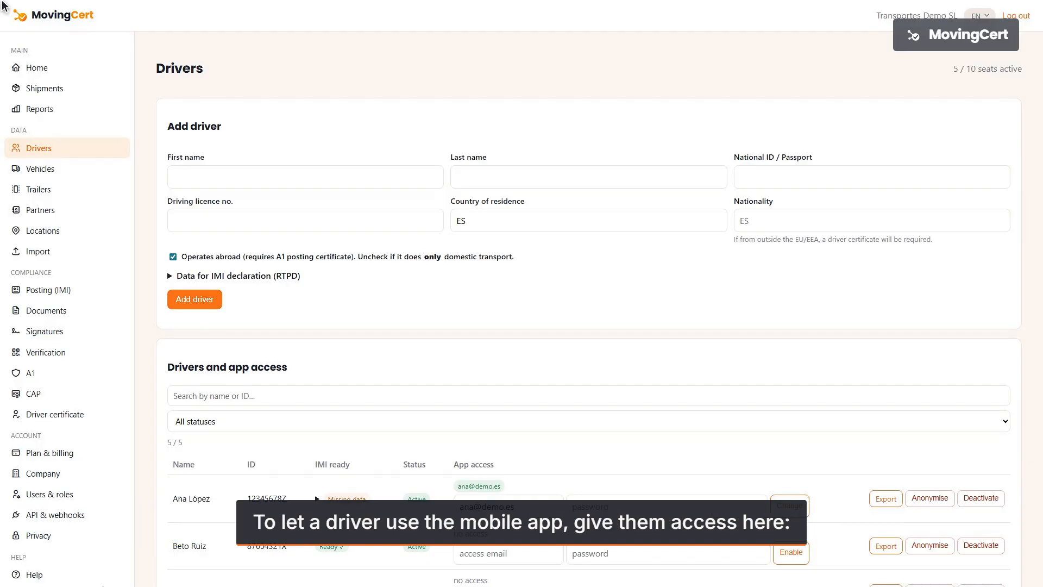
- Enable mobile app access for an existing driver with an access e-mail and password
{"action": "scroll", "coordinate": [3, 5], "scroll_direction": "down", "scroll_amount": 2}
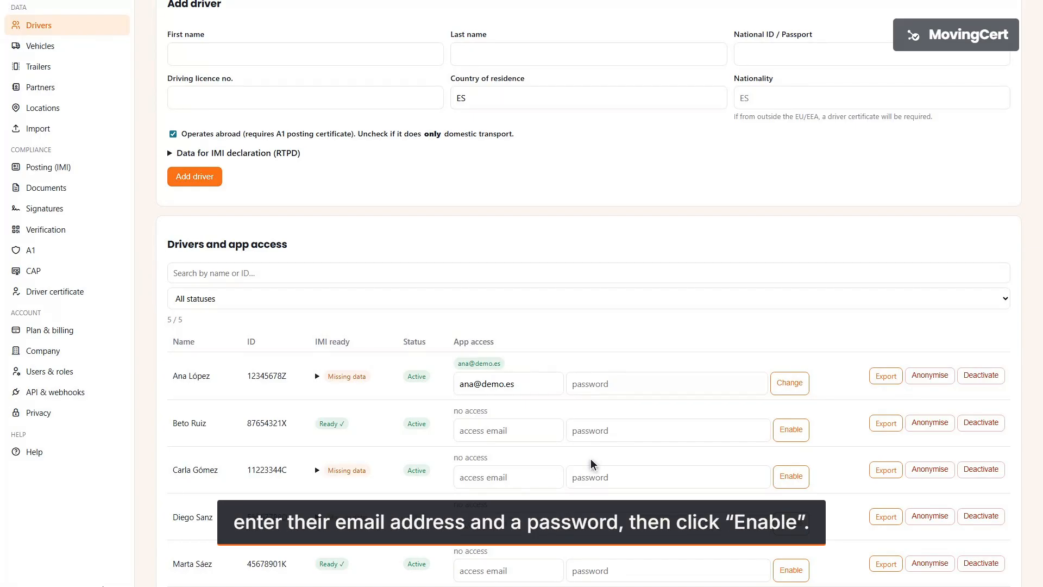
{"action": "left_click", "coordinate": [511, 430]}
{"action": "type", "text": "beto.ruiz@demo.es"}
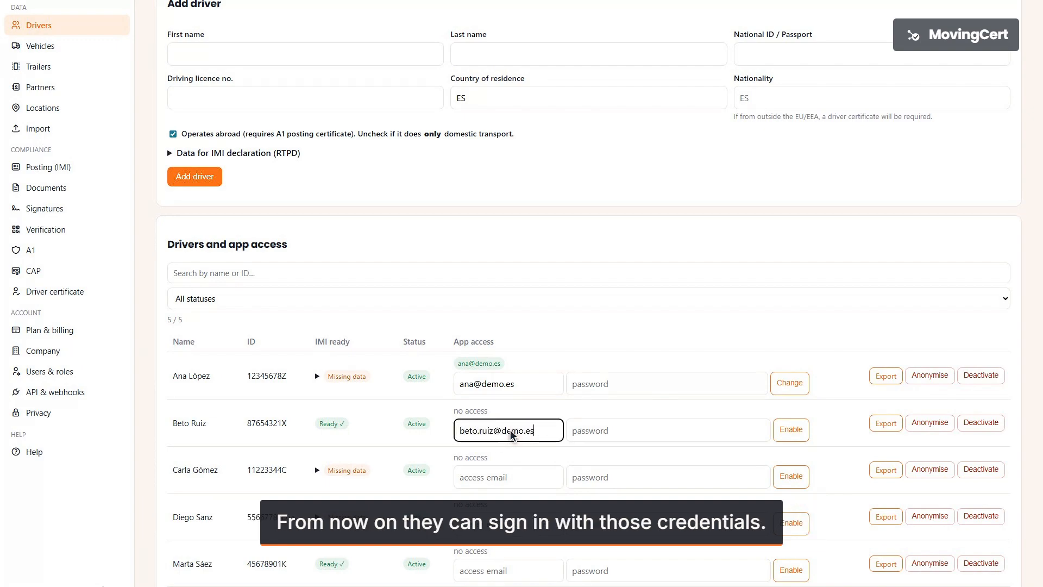
{"action": "left_click", "coordinate": [671, 435]}
{"action": "type", "text": "••••••••••••"}
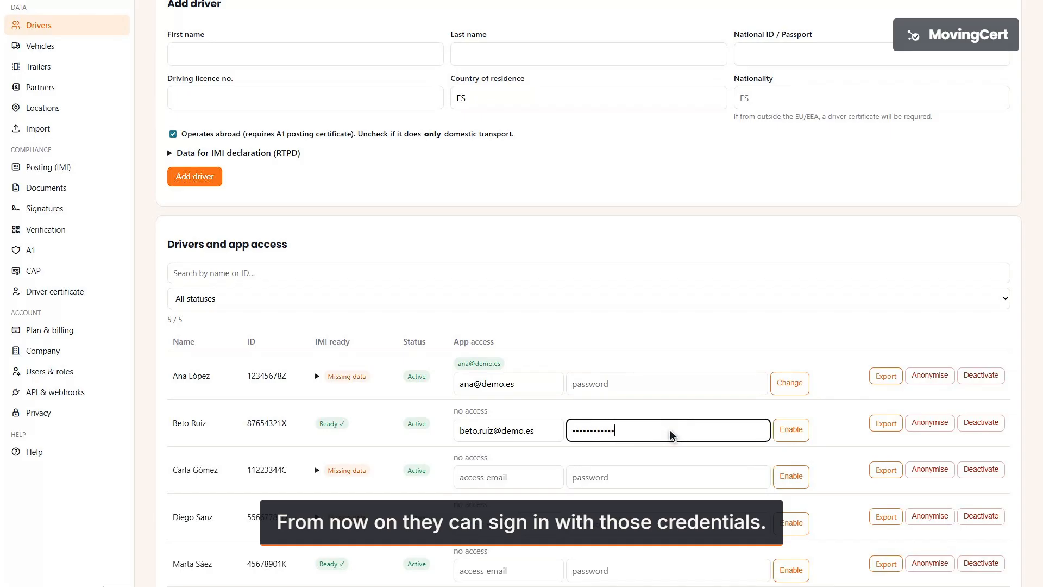
{"action": "left_click", "coordinate": [785, 431]}
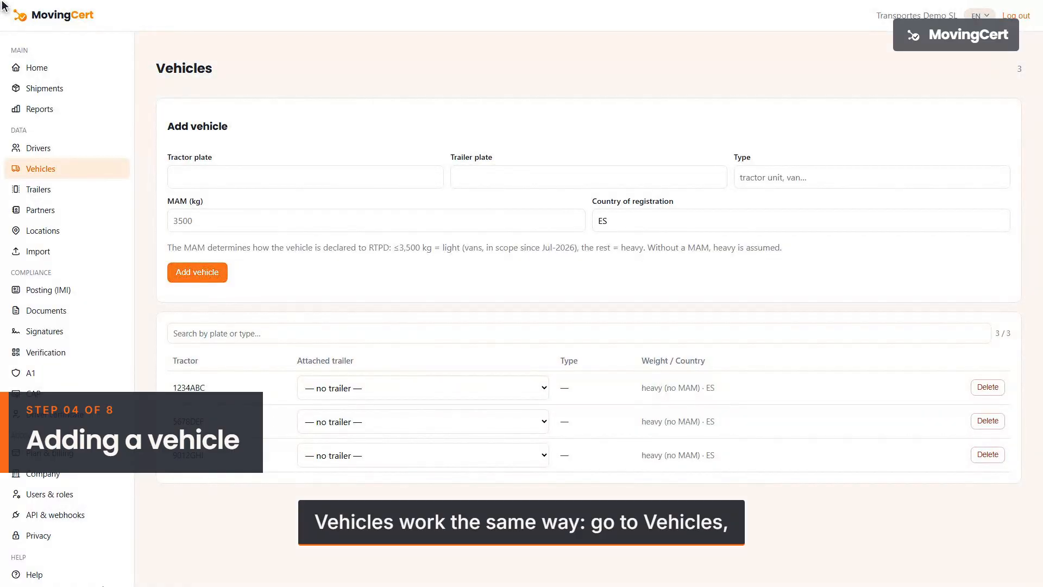
- Add tractor 3344JKL with trailer R-7788 to the fleet and delete vehicle 9012GHI
{"action": "left_click", "coordinate": [309, 179]}
{"action": "type", "text": "3344JKL"}
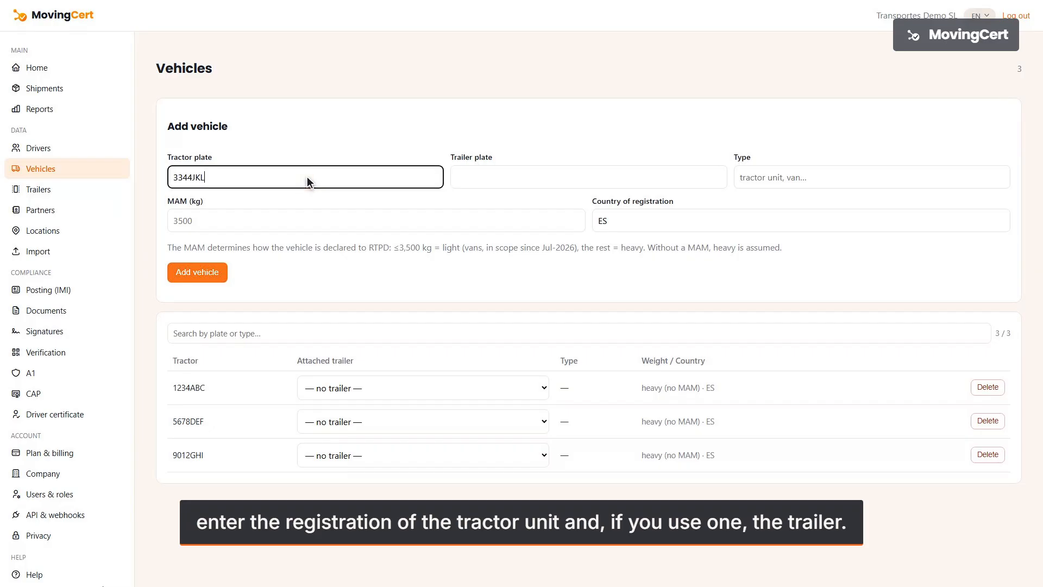
{"action": "left_click", "coordinate": [591, 180]}
{"action": "type", "text": "R-7788"}
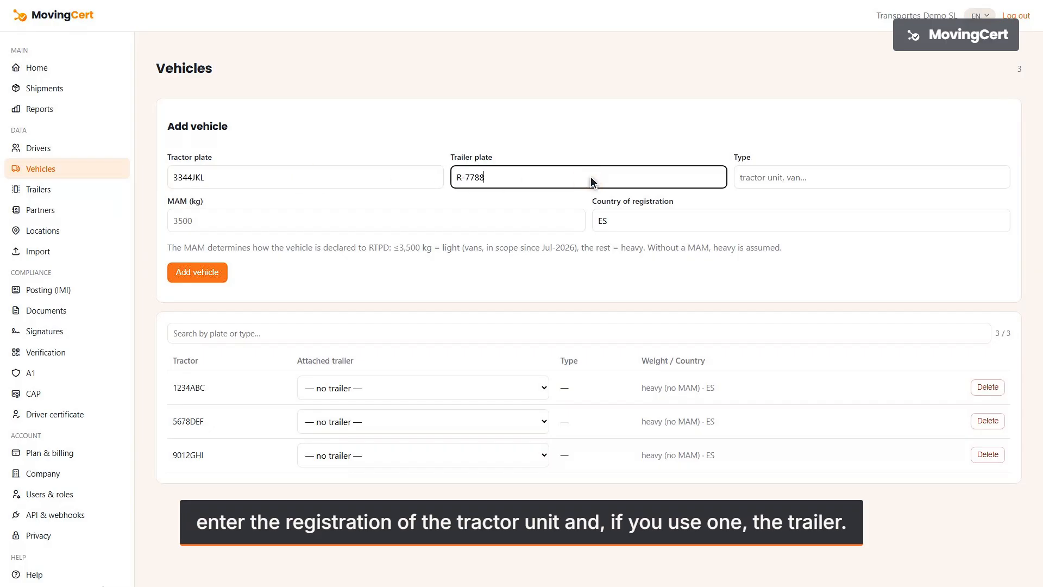
{"action": "left_click", "coordinate": [805, 225]}
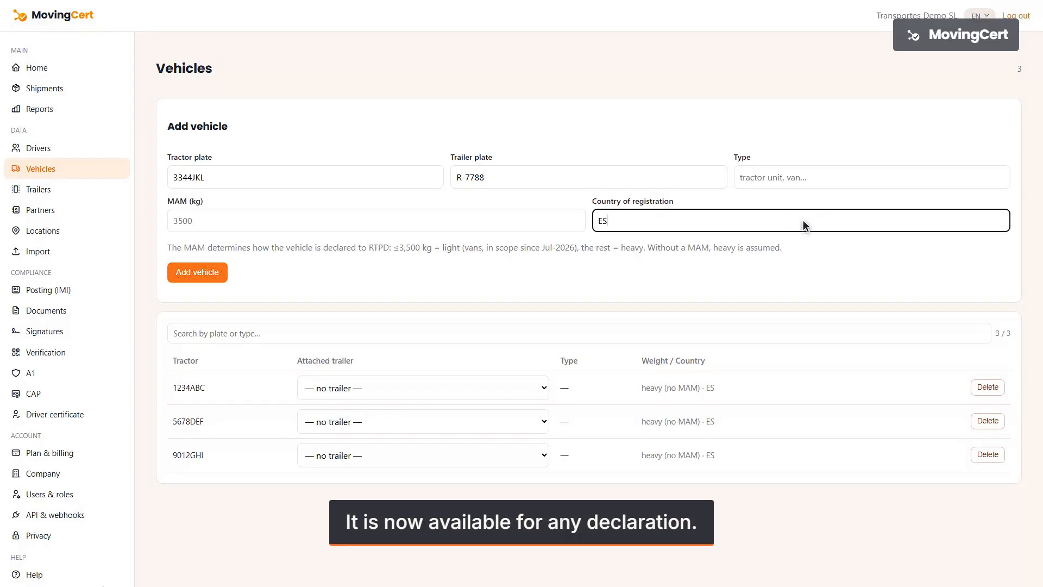
{"action": "left_click", "coordinate": [201, 276]}
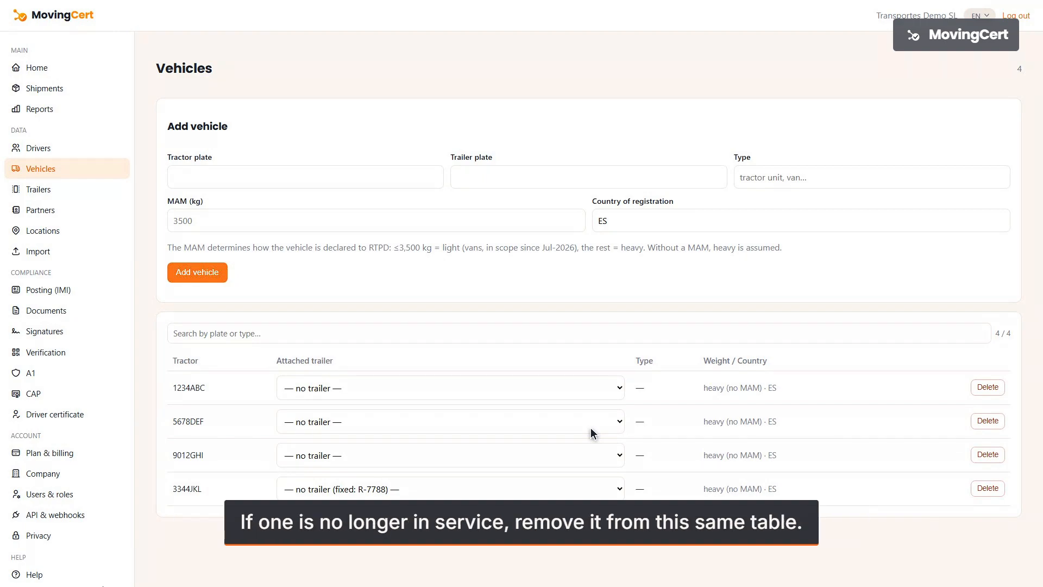
{"action": "left_click", "coordinate": [987, 454]}
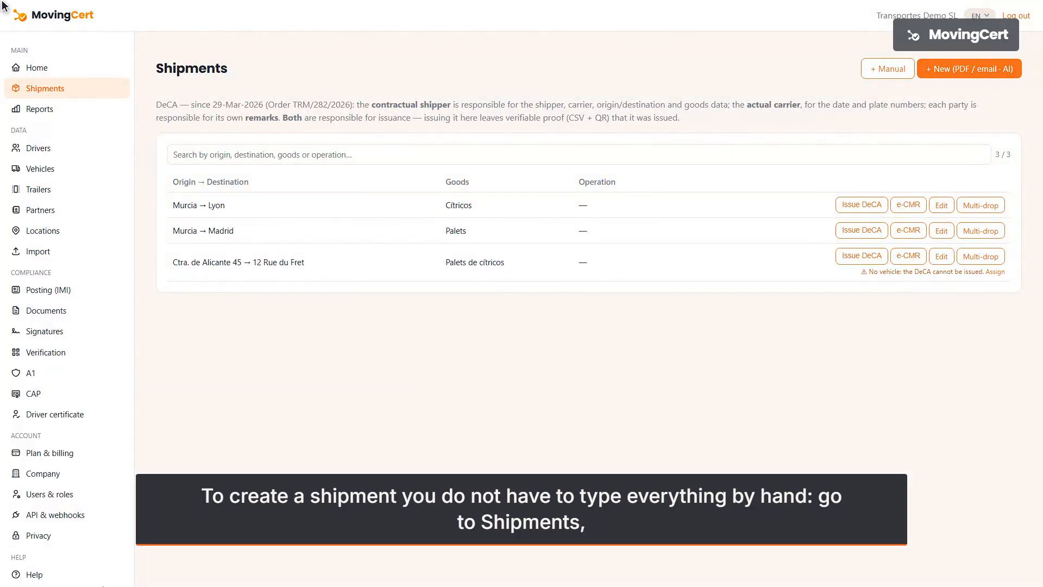
- Paste the Murcia-to-Lyon citrus order text into a new shipment and run AI extraction
{"action": "left_click", "coordinate": [971, 69]}
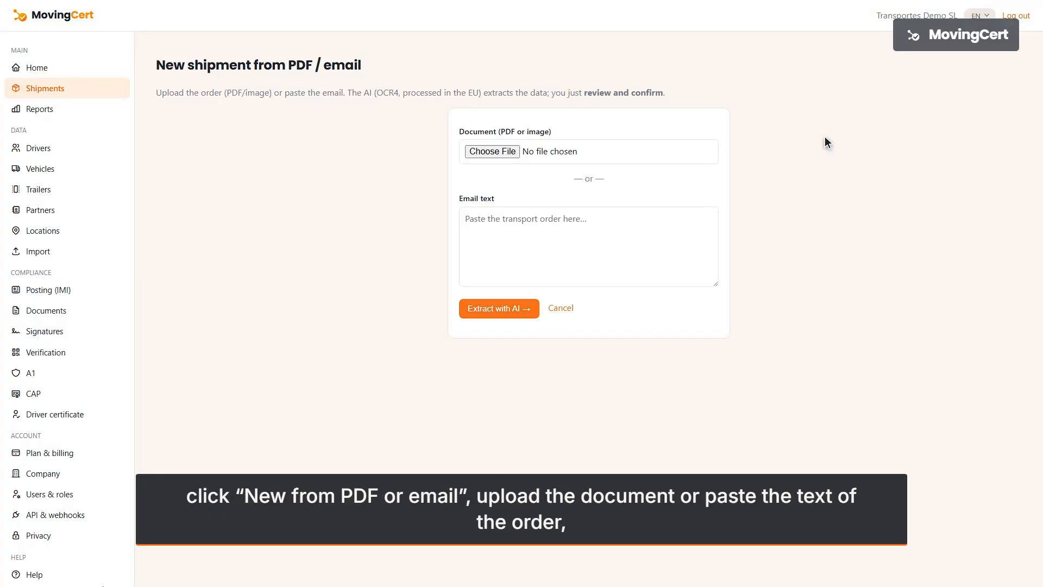
{"action": "left_click", "coordinate": [591, 246]}
{"action": "type", "text": "Collect p"}
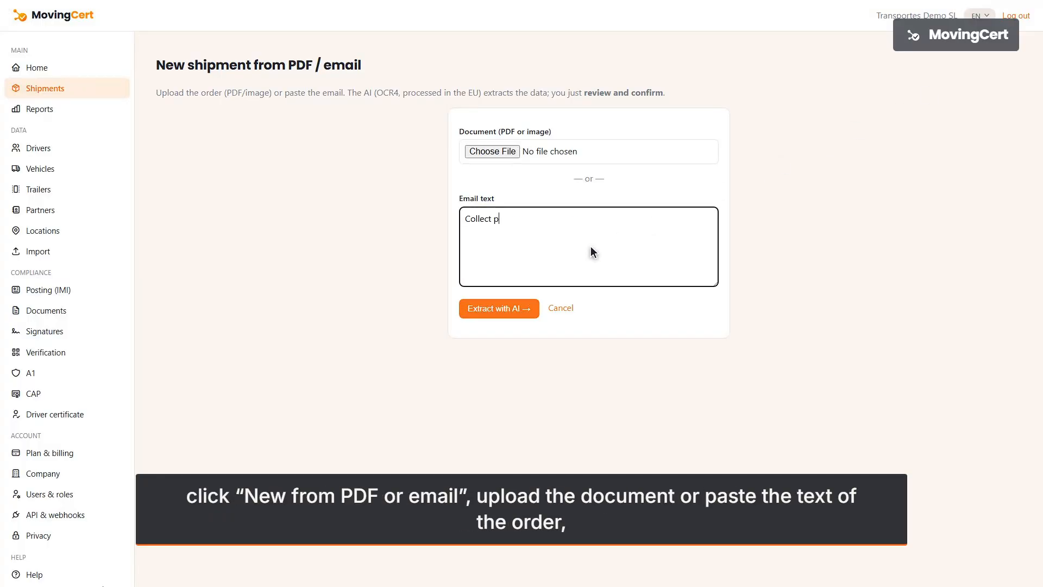
{"action": "type", "text": "allets of citrus fruit in Murcia and deliv"}
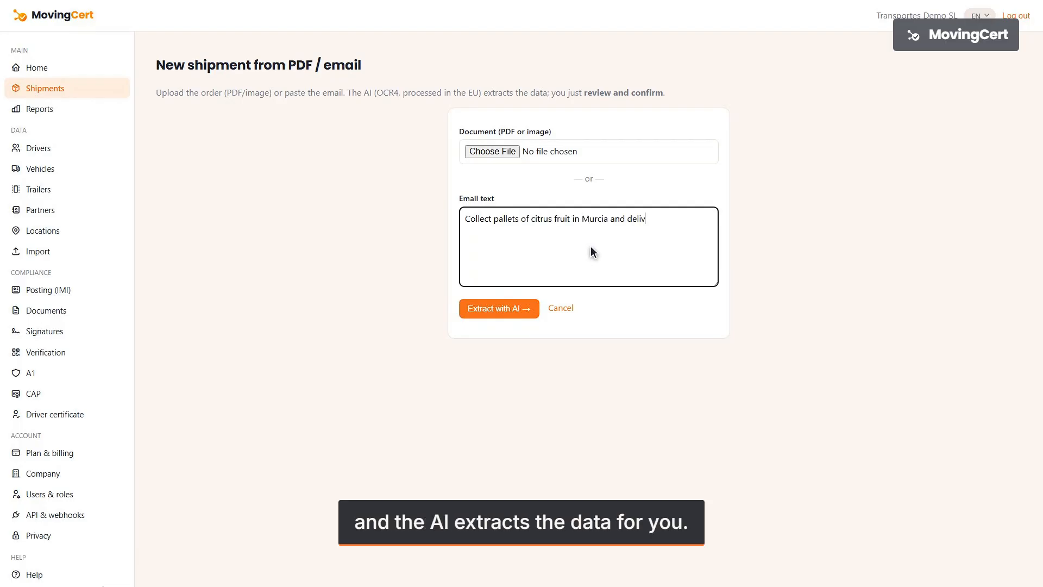
{"action": "type", "text": "er to Lyon (France) to Client Lyon SARL. 33 packages, 24,000 kg."}
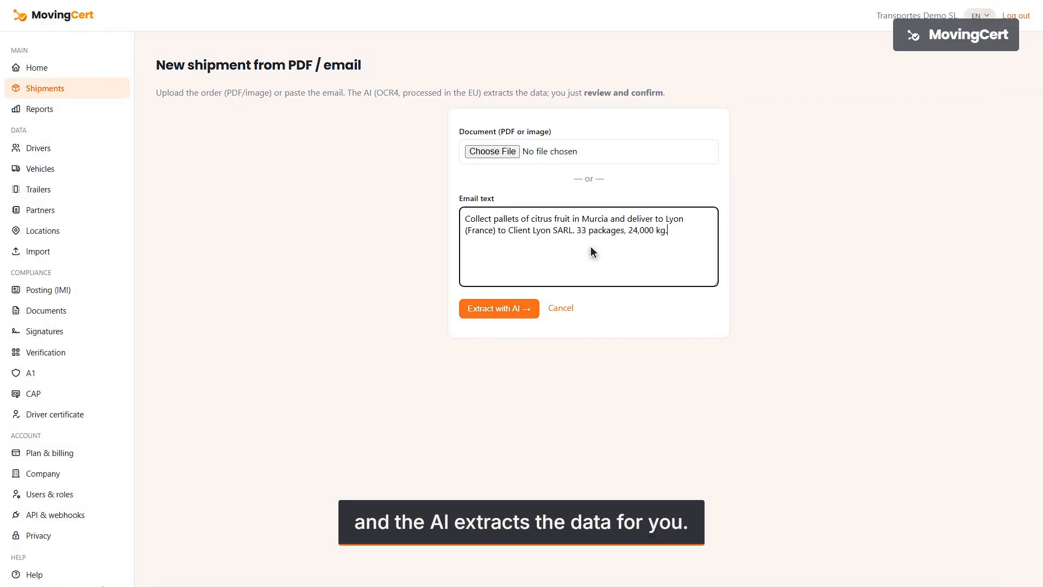
{"action": "type", "text": " Ref. OT-2026-0481."}
{"action": "left_click", "coordinate": [500, 308]}
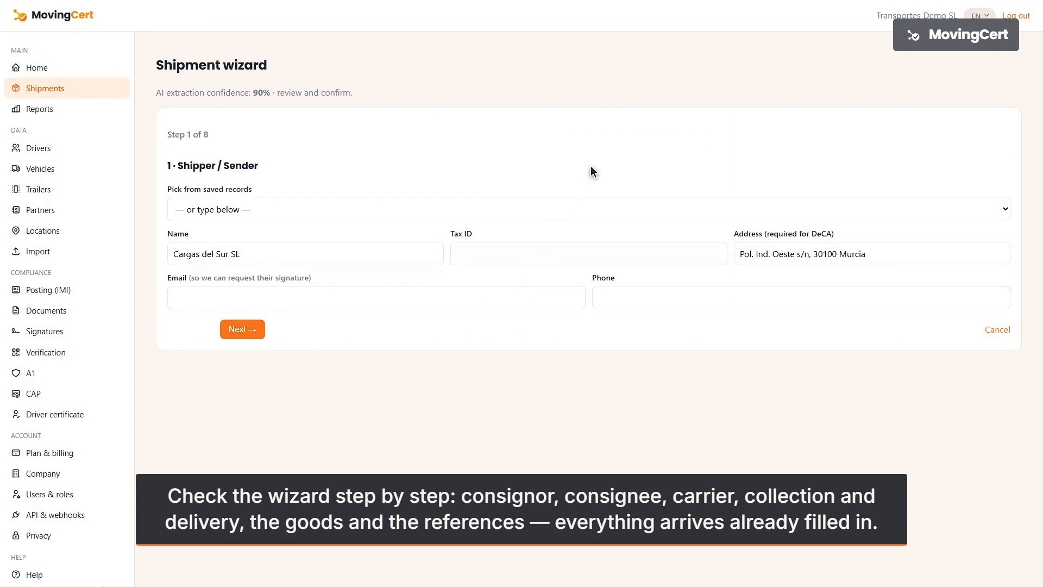
- Accept shipper, consignee and carrier details and set pick-up loading date 09/08/2026
{"action": "left_click", "coordinate": [243, 330]}
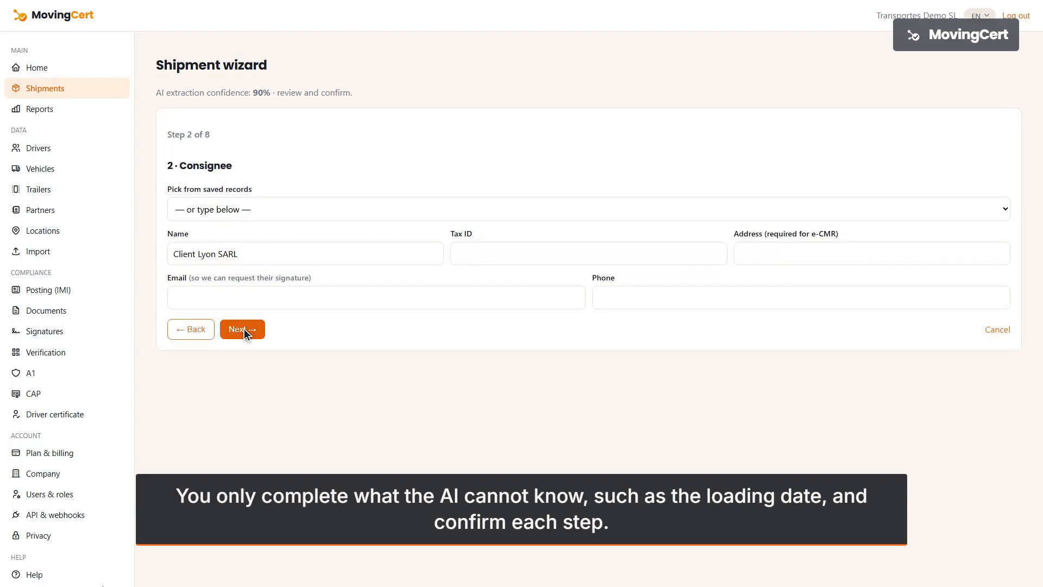
{"action": "left_click", "coordinate": [243, 329]}
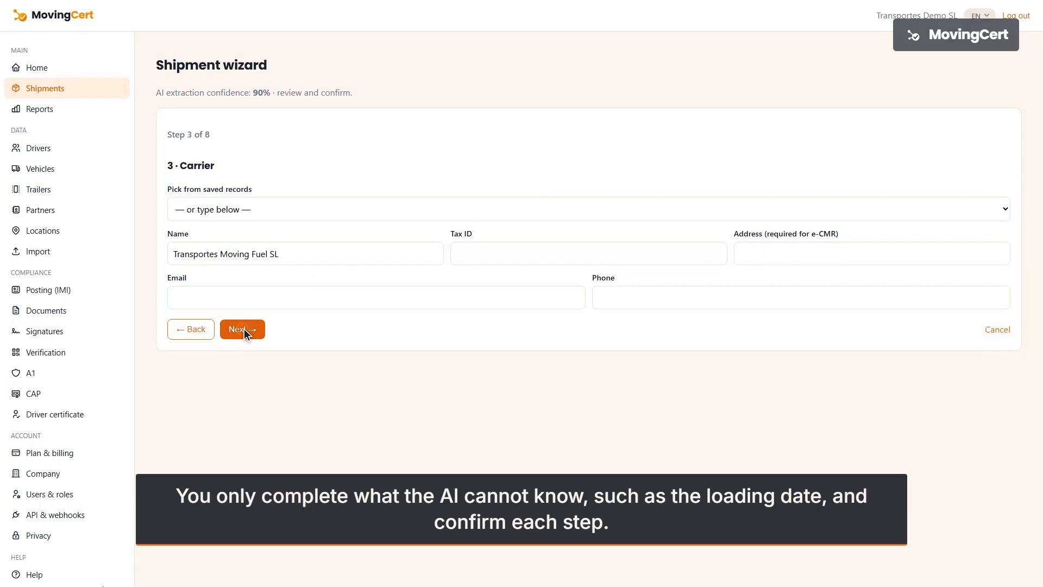
{"action": "left_click", "coordinate": [243, 330]}
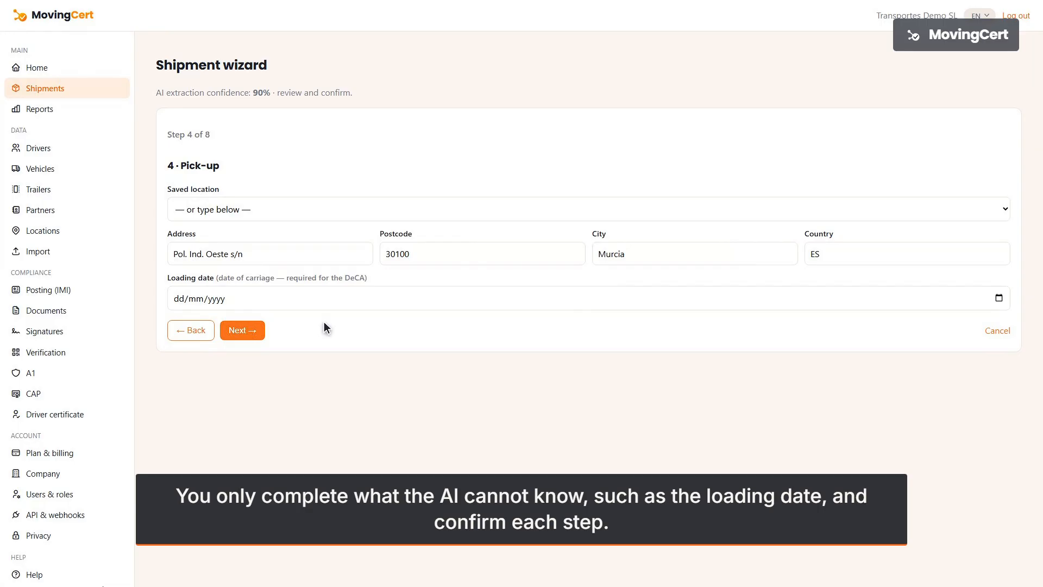
{"action": "left_click", "coordinate": [591, 299]}
{"action": "type", "text": "09082026"}
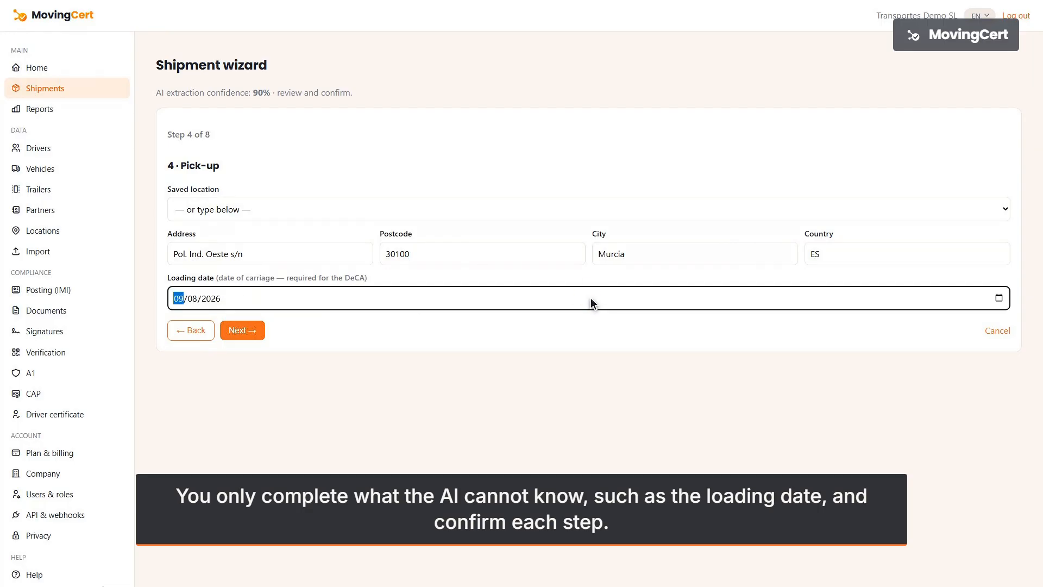
{"action": "left_click", "coordinate": [243, 330]}
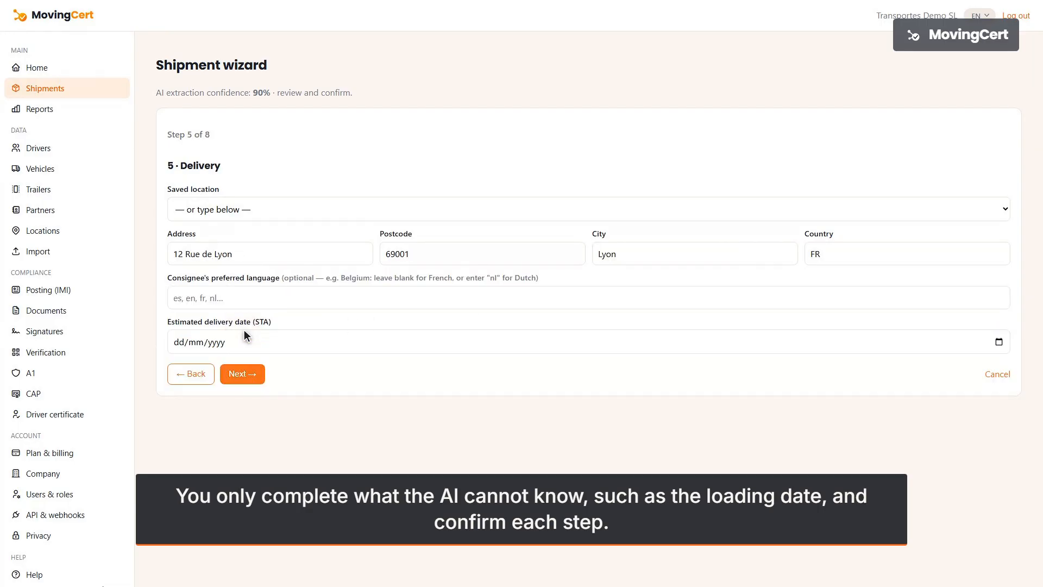
- Confirm delivery, goods and references, assign vehicle 1234ABC and a driver, and create the shipment
{"action": "left_click", "coordinate": [244, 373]}
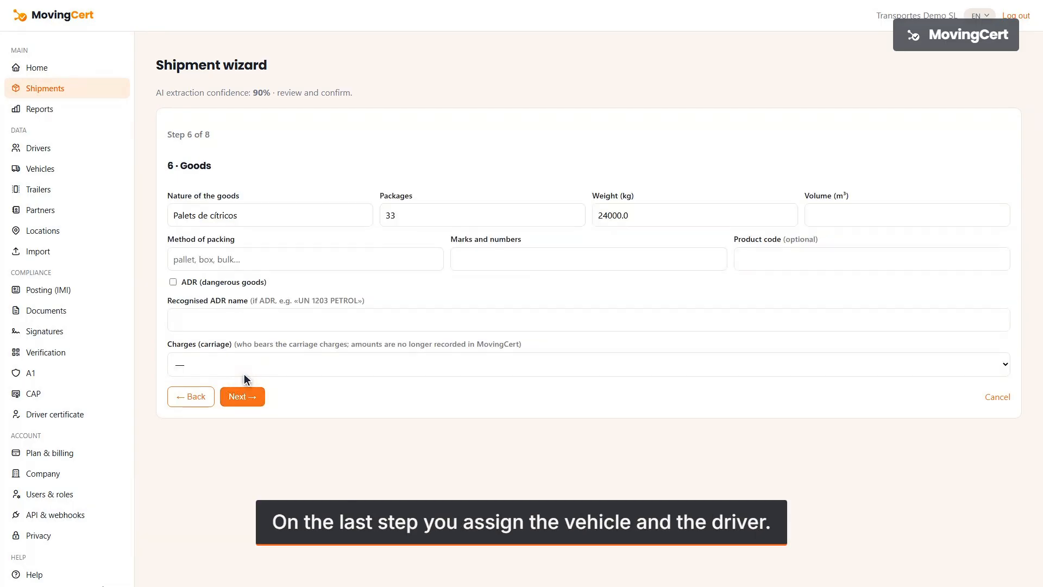
{"action": "left_click", "coordinate": [243, 396]}
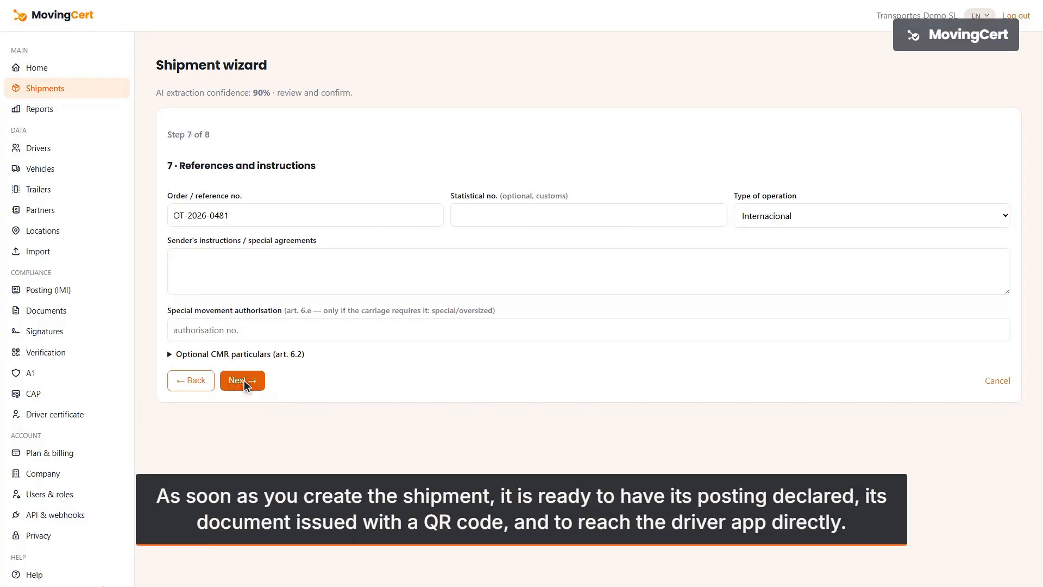
{"action": "left_click", "coordinate": [243, 381]}
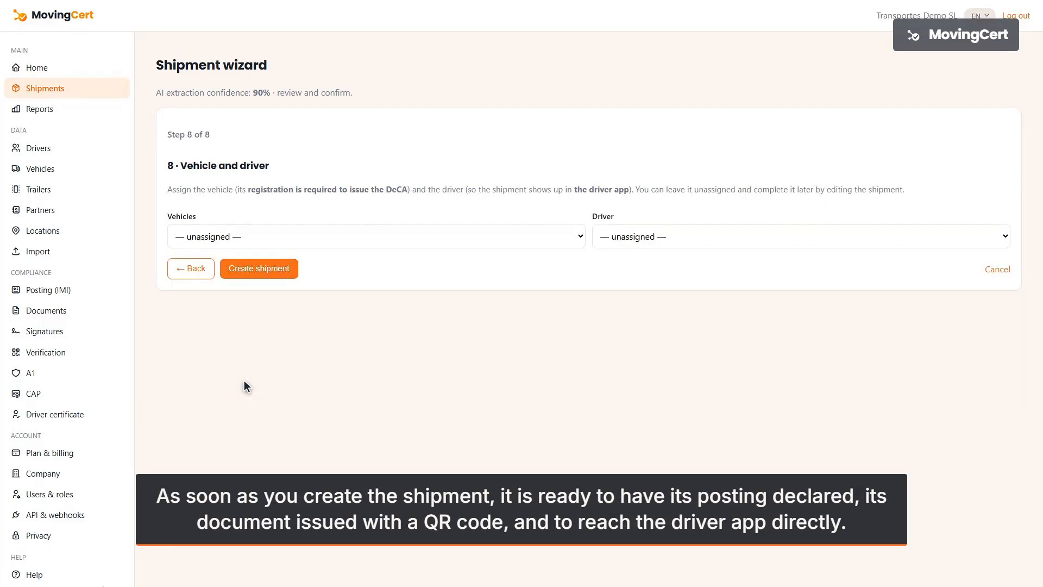
{"action": "left_click", "coordinate": [378, 236]}
{"action": "left_click", "coordinate": [803, 236]}
{"action": "left_click", "coordinate": [260, 268]}
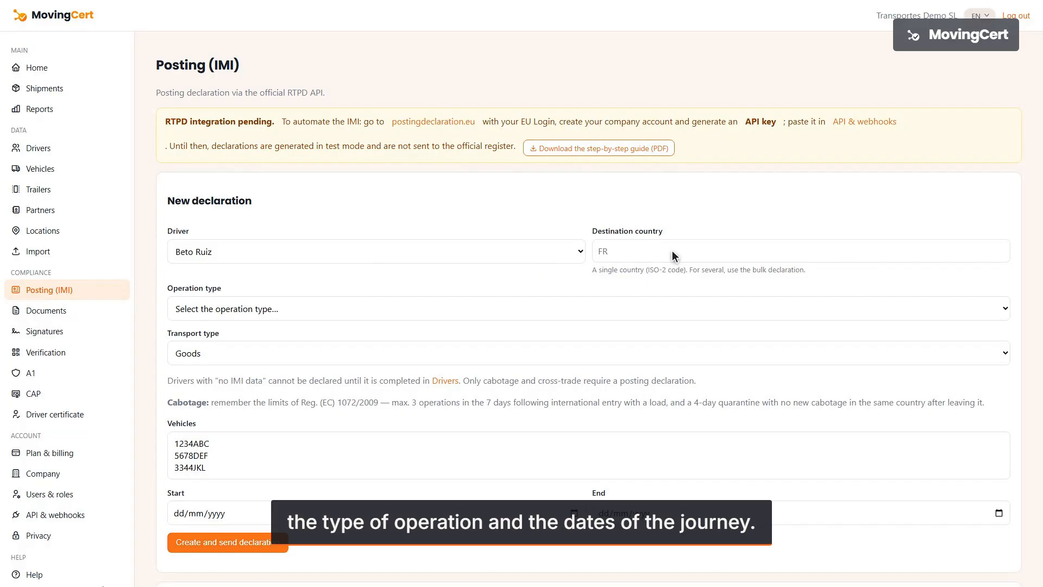
- Send a cross-trade posting declaration to DE for vehicle 1234ABC, 08/08/2026 to 06/10/2026
{"action": "left_click", "coordinate": [803, 250]}
{"action": "type", "text": "DE"}
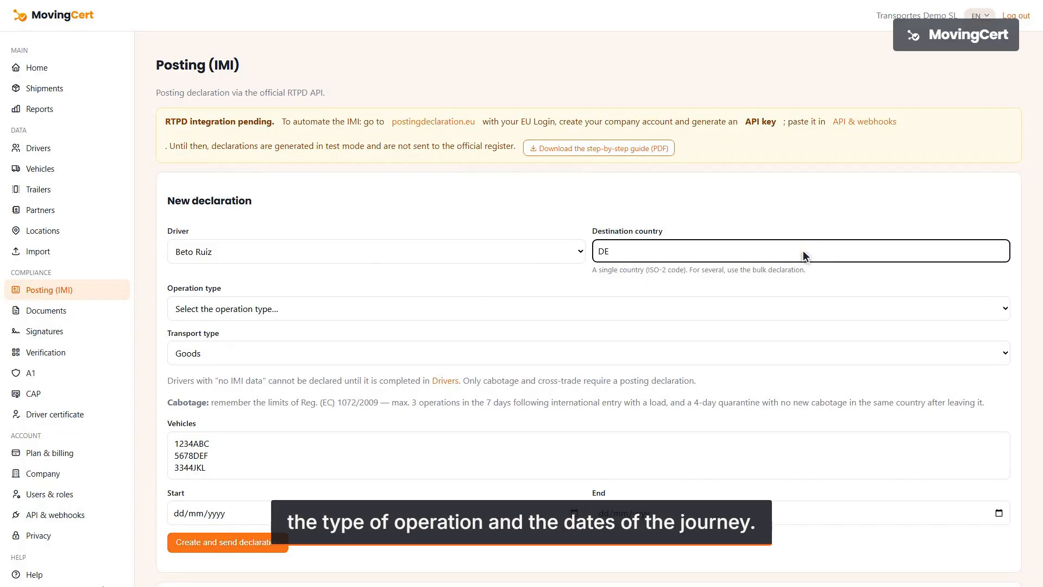
{"action": "left_click", "coordinate": [591, 308]}
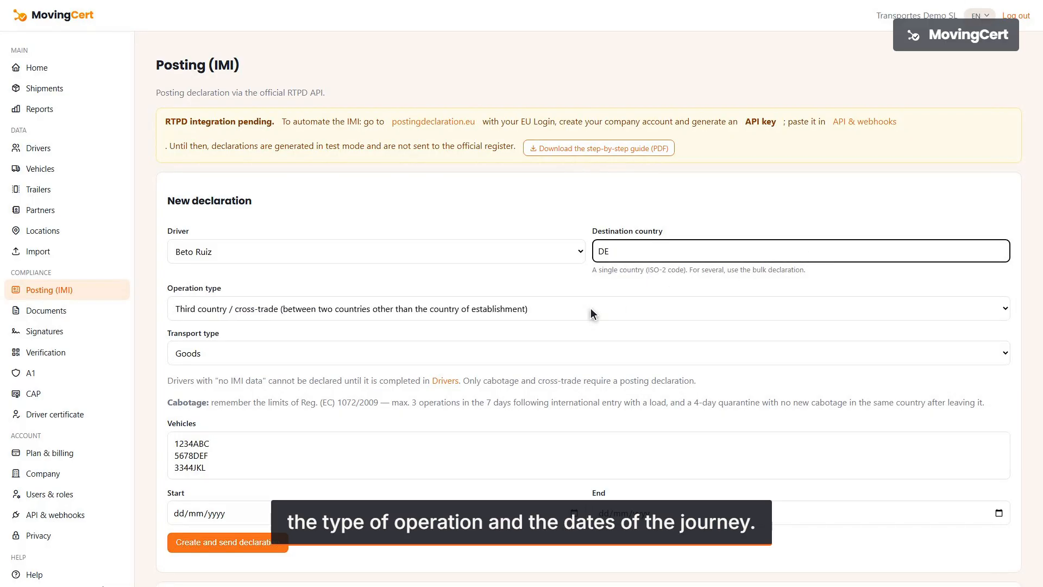
{"action": "left_click", "coordinate": [591, 446]}
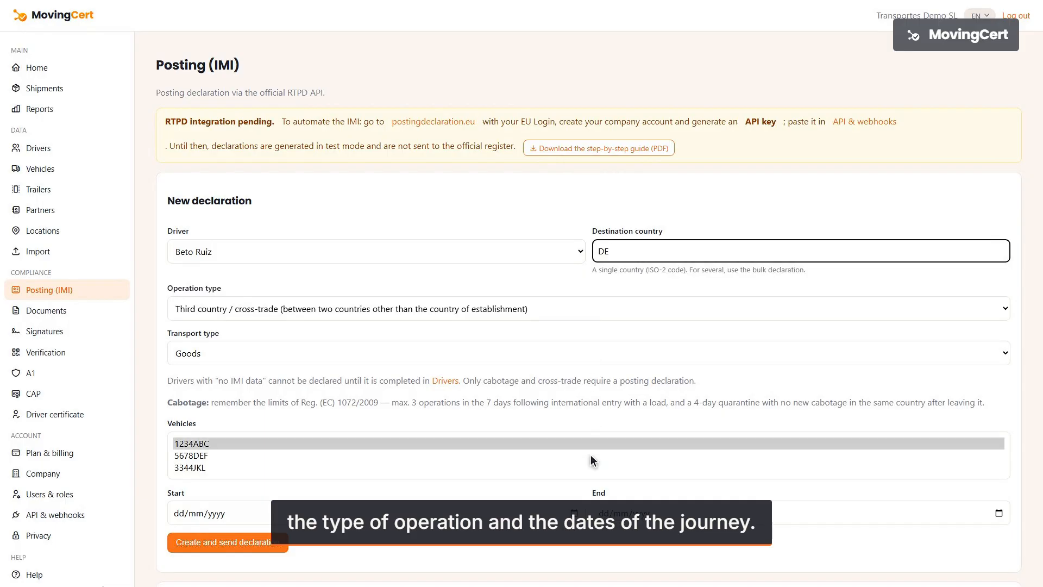
{"action": "left_click", "coordinate": [376, 513]}
{"action": "type", "text": "08/08/2026"}
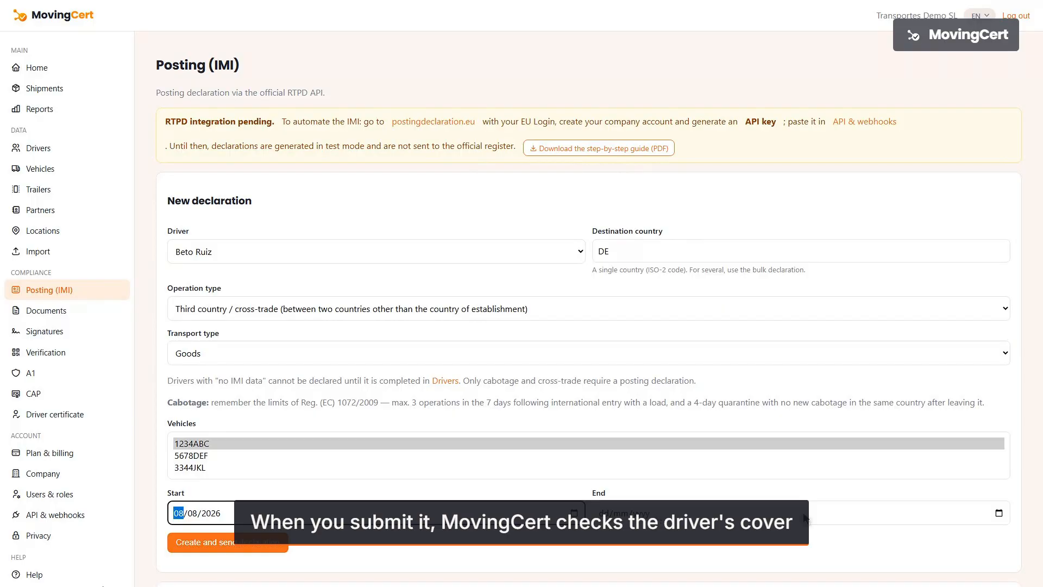
{"action": "left_click", "coordinate": [804, 518]}
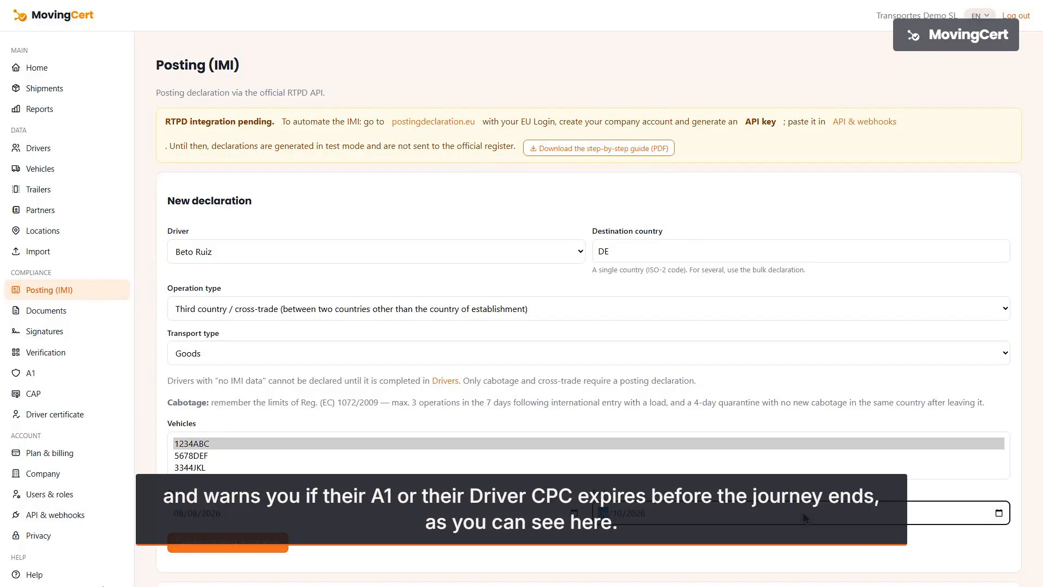
{"action": "left_click", "coordinate": [228, 542]}
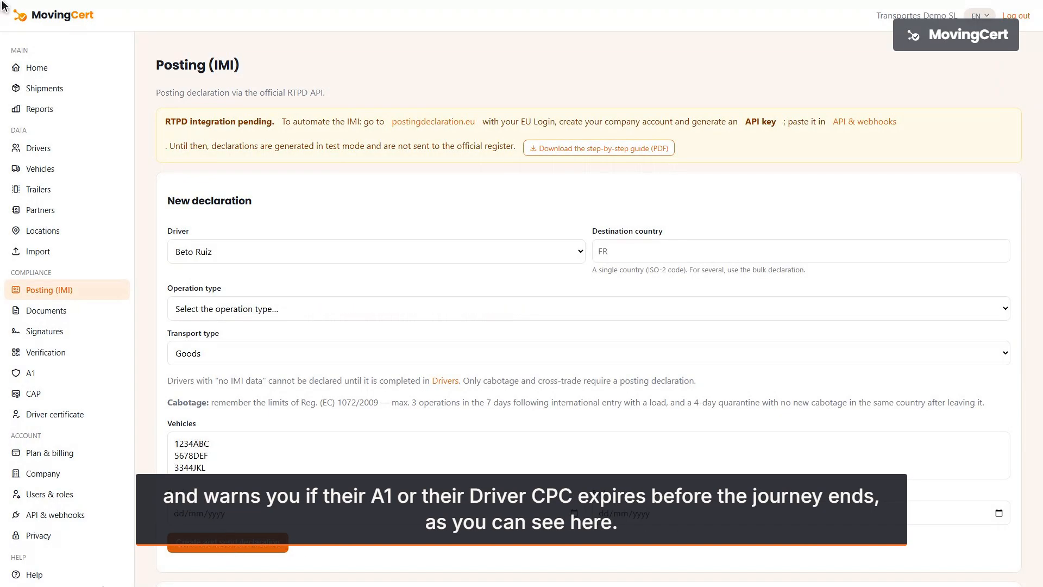
{"action": "scroll", "coordinate": [1, 5], "scroll_direction": "down", "scroll_amount": 7}
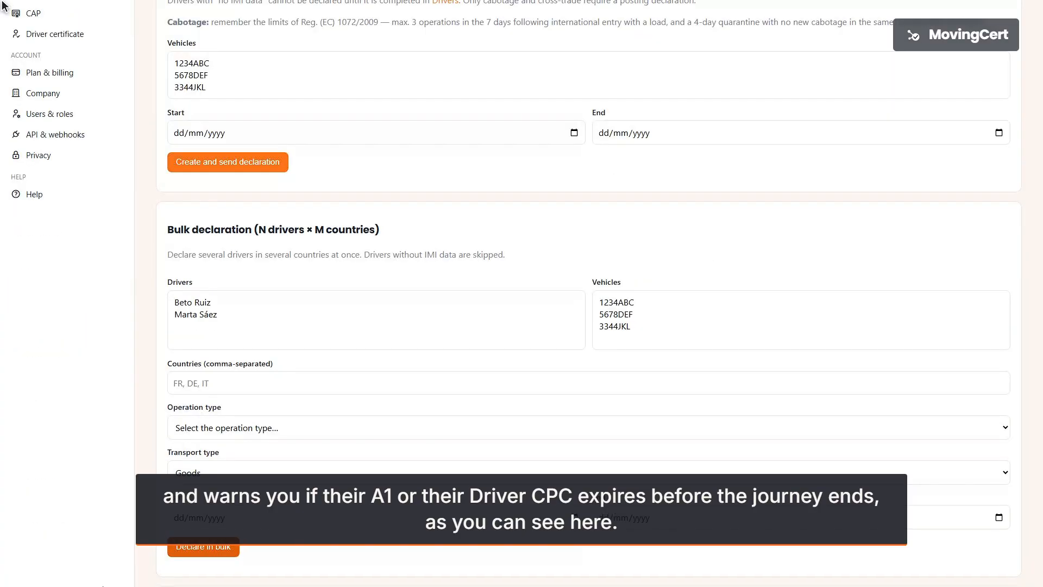
{"action": "scroll", "coordinate": [1, 6], "scroll_direction": "down", "scroll_amount": 5}
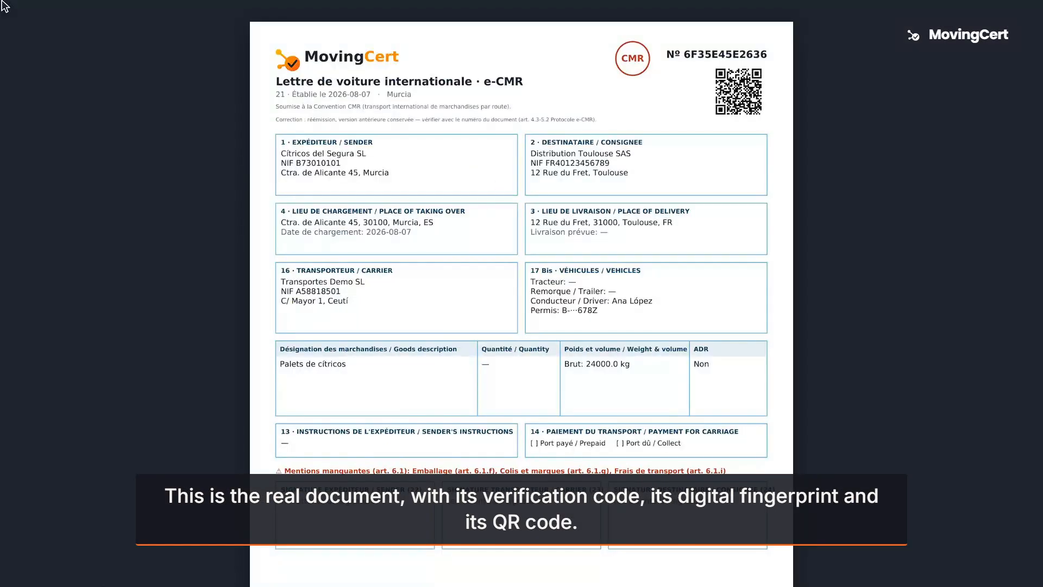
- Review the signatures and events recorded for e-CMR 2C9A7942D745
{"action": "scroll", "coordinate": [3, 6], "scroll_direction": "down", "scroll_amount": 5}
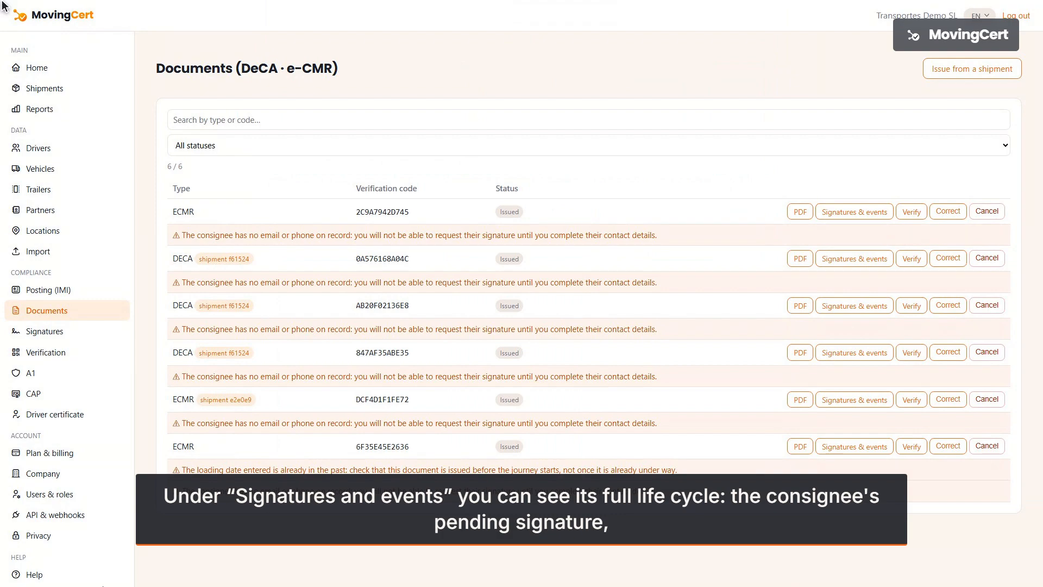
{"action": "left_click", "coordinate": [856, 211]}
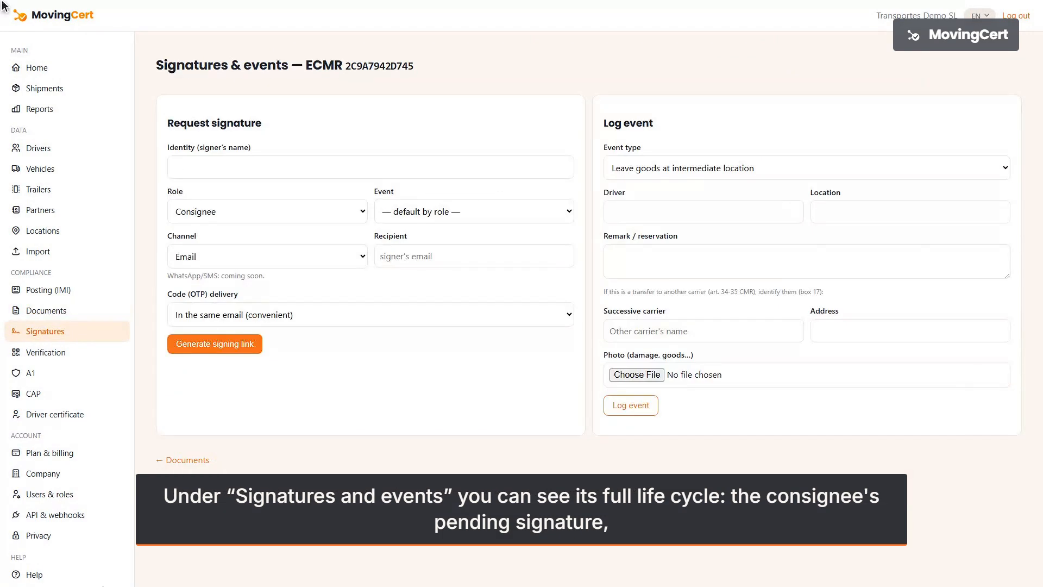
{"action": "scroll", "coordinate": [5, 7], "scroll_direction": "down", "scroll_amount": 1}
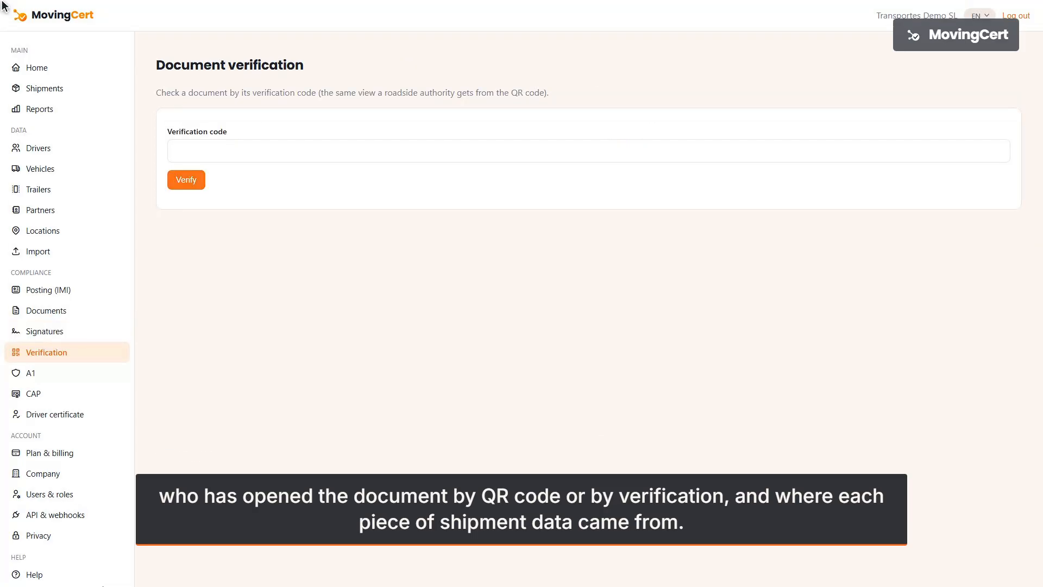
- Verify the document's code and confirm it is a valid e-CMR with status Issued
{"action": "left_click", "coordinate": [591, 151]}
{"action": "type", "text": "6F35E45"}
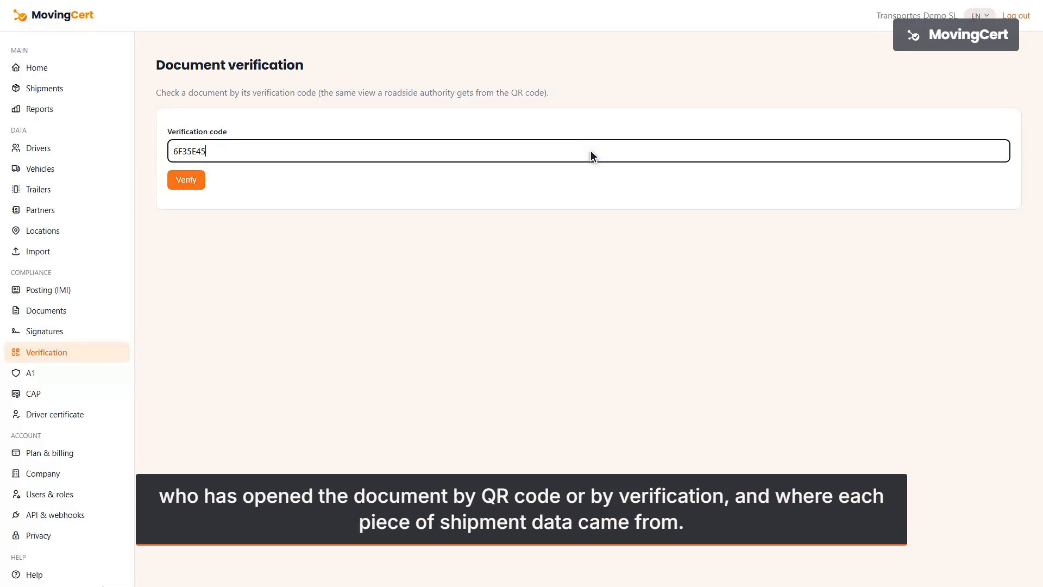
{"action": "type", "text": "E2636"}
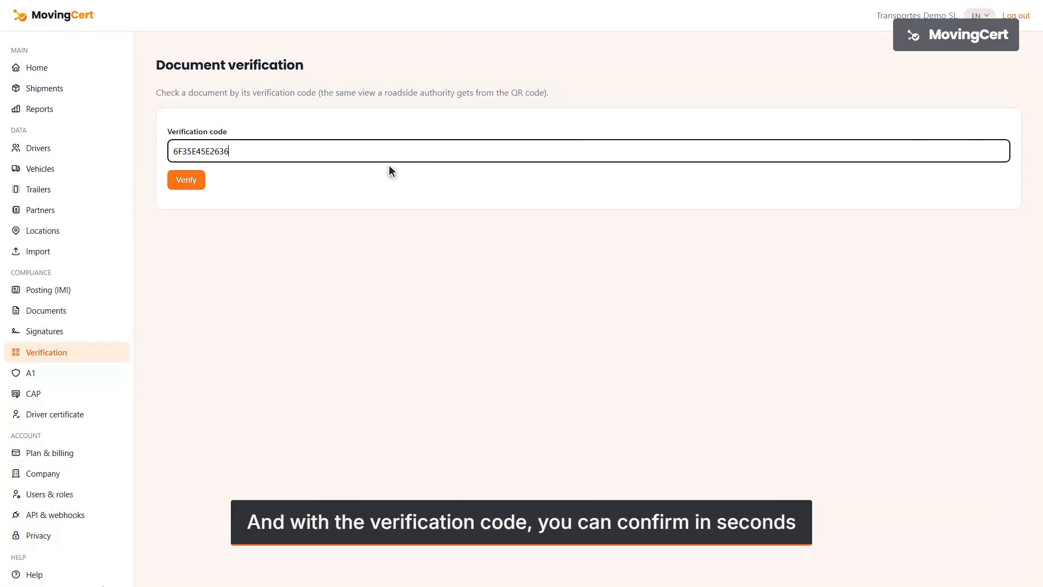
{"action": "left_click", "coordinate": [188, 180]}
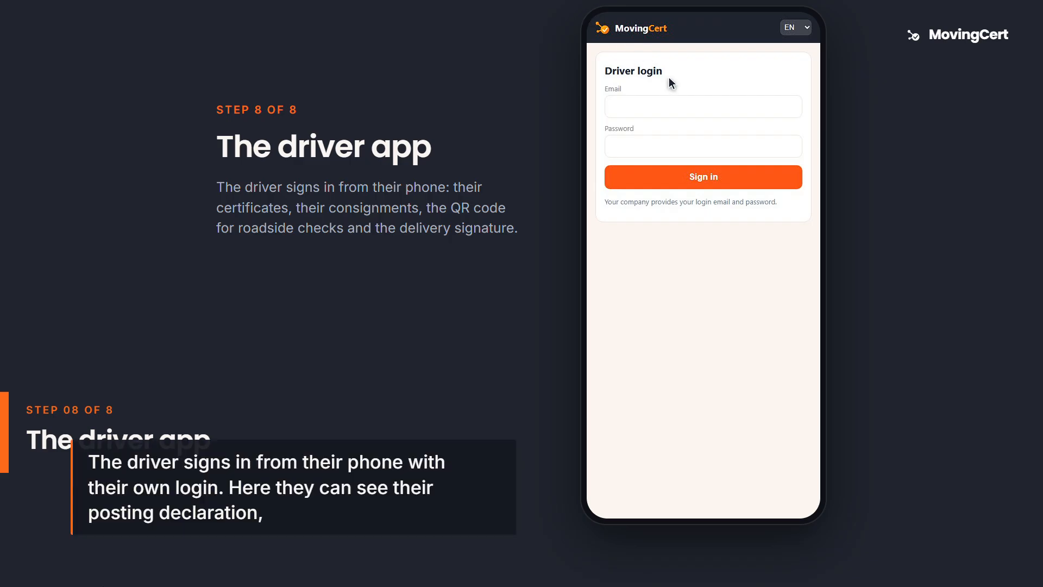
- Sign in to the driver app with the driver's e-mail and password
{"action": "left_click", "coordinate": [705, 108]}
{"action": "type", "text": "ana@demo.es"}
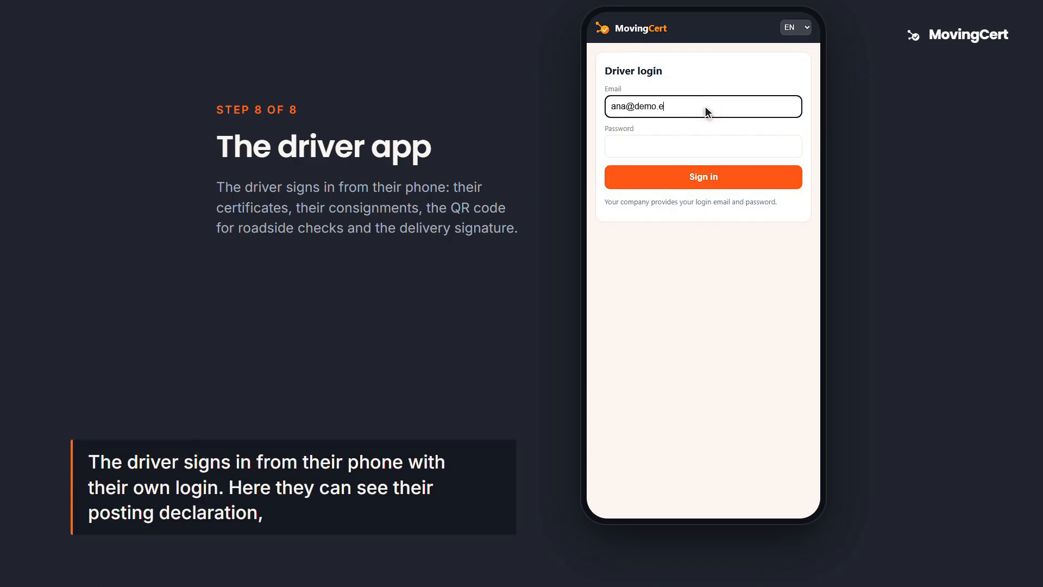
{"action": "left_click", "coordinate": [705, 145]}
{"action": "type", "text": "password1234"}
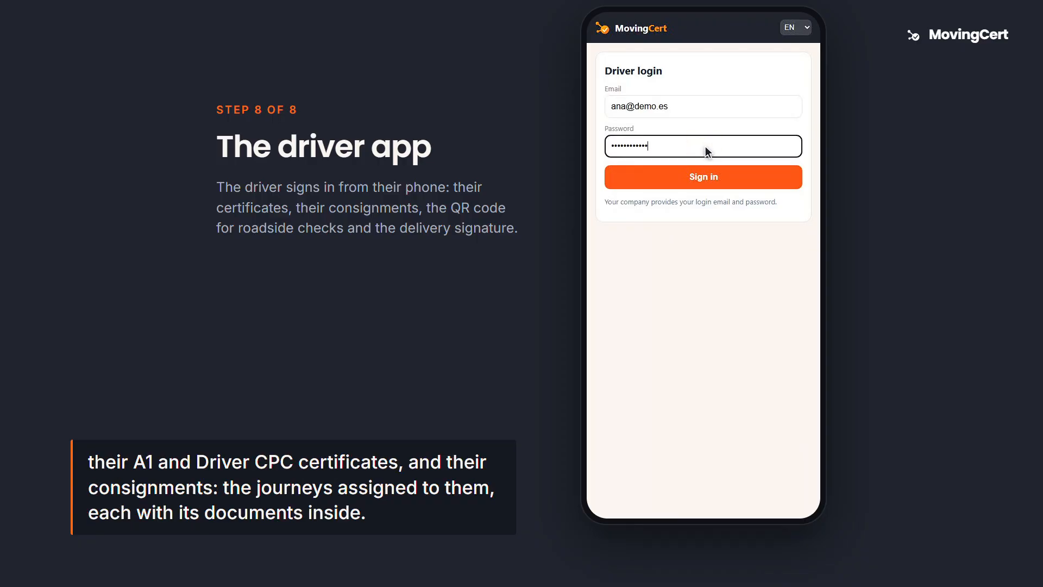
{"action": "left_click", "coordinate": [705, 177]}
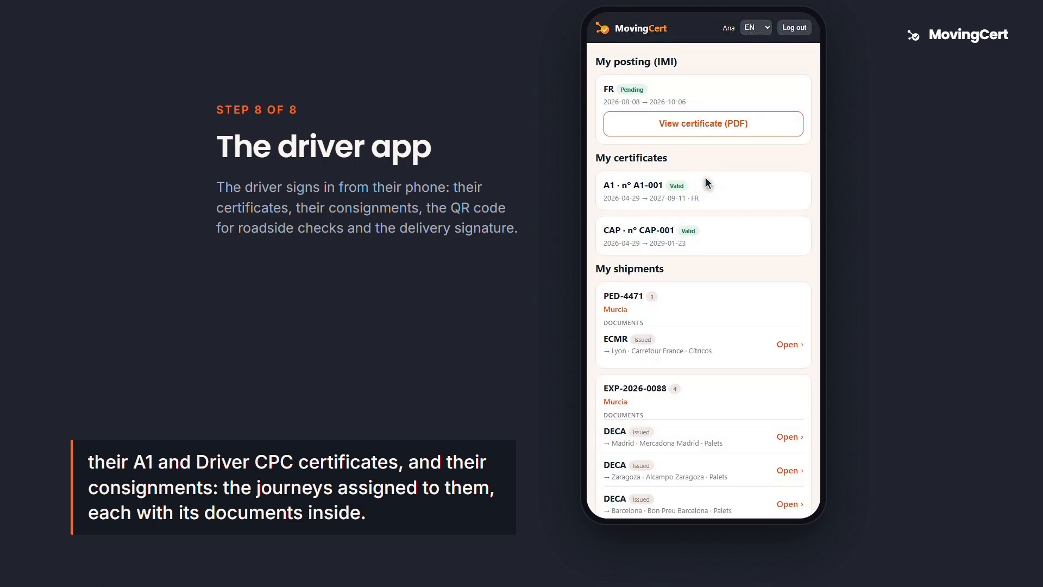
- Open a consignment document from the shipment list and show its roadside inspection QR code
{"action": "scroll", "coordinate": [707, 182], "scroll_direction": "down", "scroll_amount": 3}
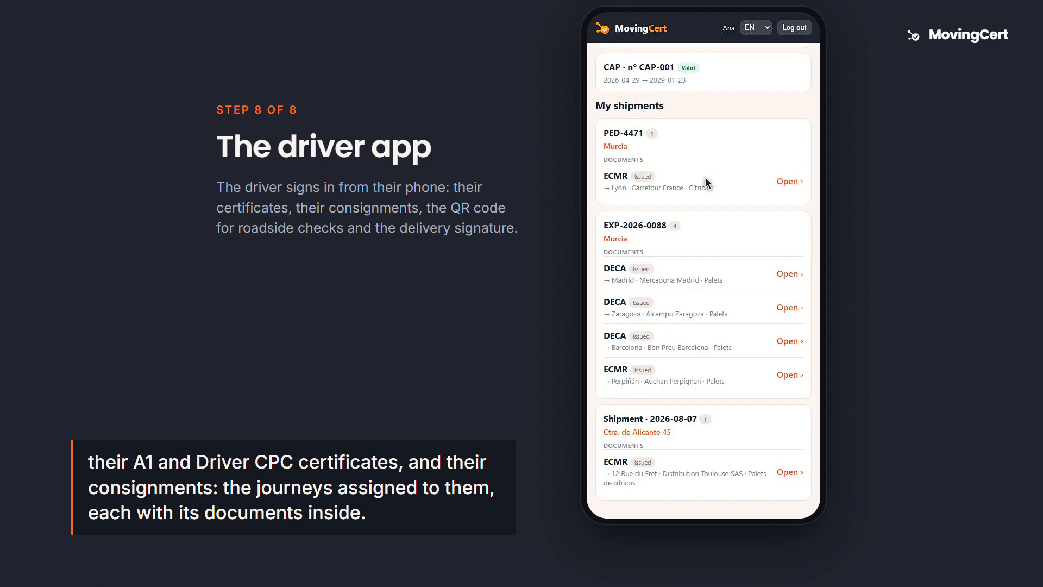
{"action": "scroll", "coordinate": [705, 178], "scroll_direction": "down", "scroll_amount": 1}
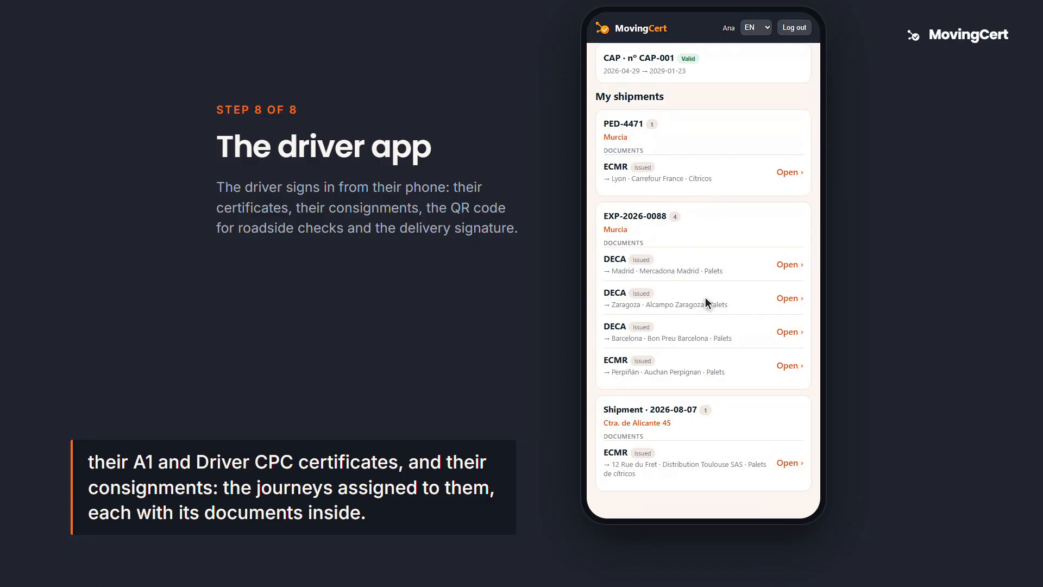
{"action": "left_click", "coordinate": [705, 462]}
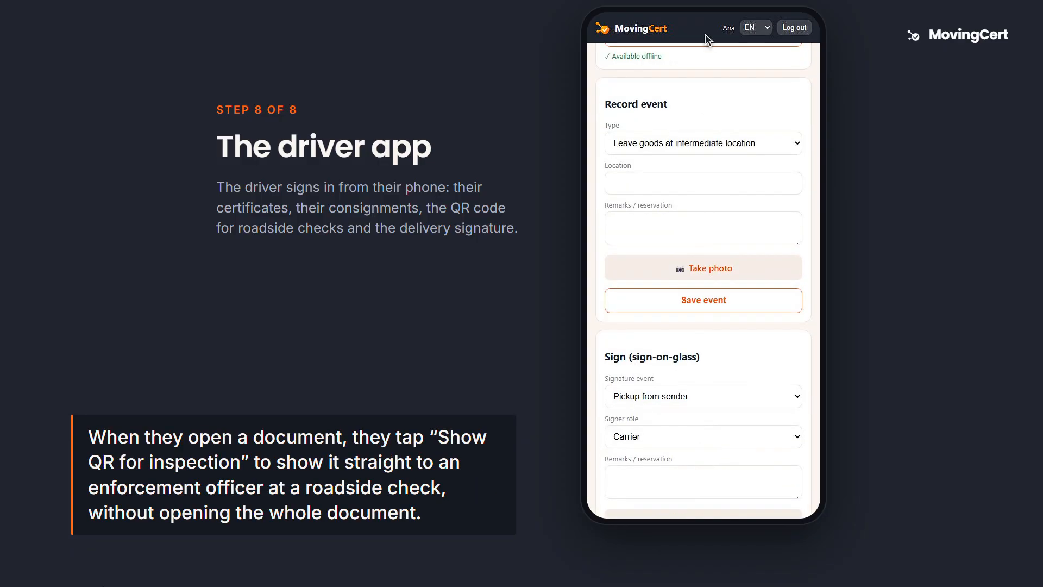
{"action": "scroll", "coordinate": [705, 108], "scroll_direction": "up", "scroll_amount": 3}
{"action": "left_click", "coordinate": [705, 209]}
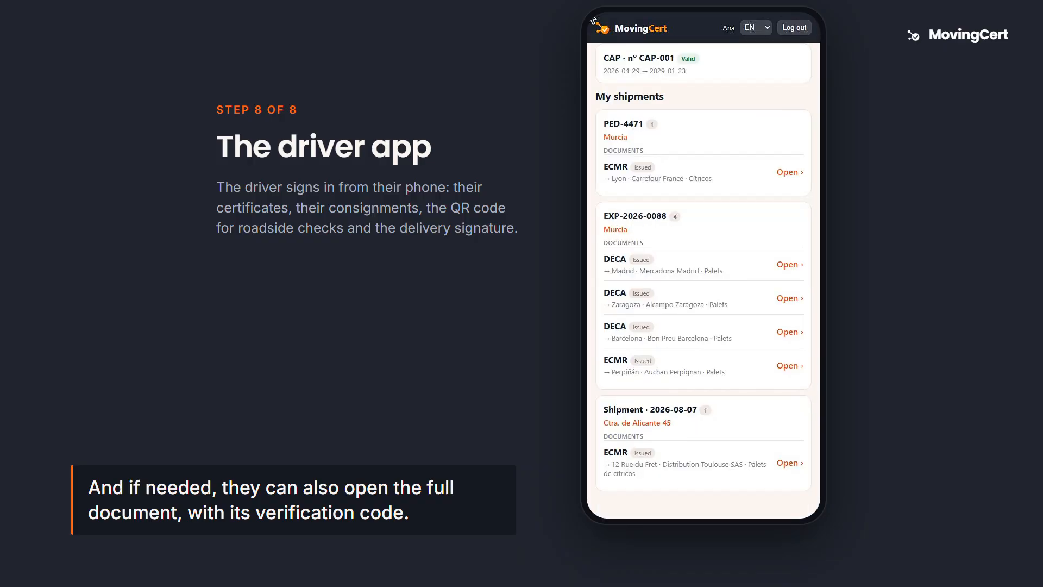
- Sign the 2026-08-07 ECMR as Delivery to consignee, signer role Consignee, with a photo and drawn signature
{"action": "left_click", "coordinate": [706, 465]}
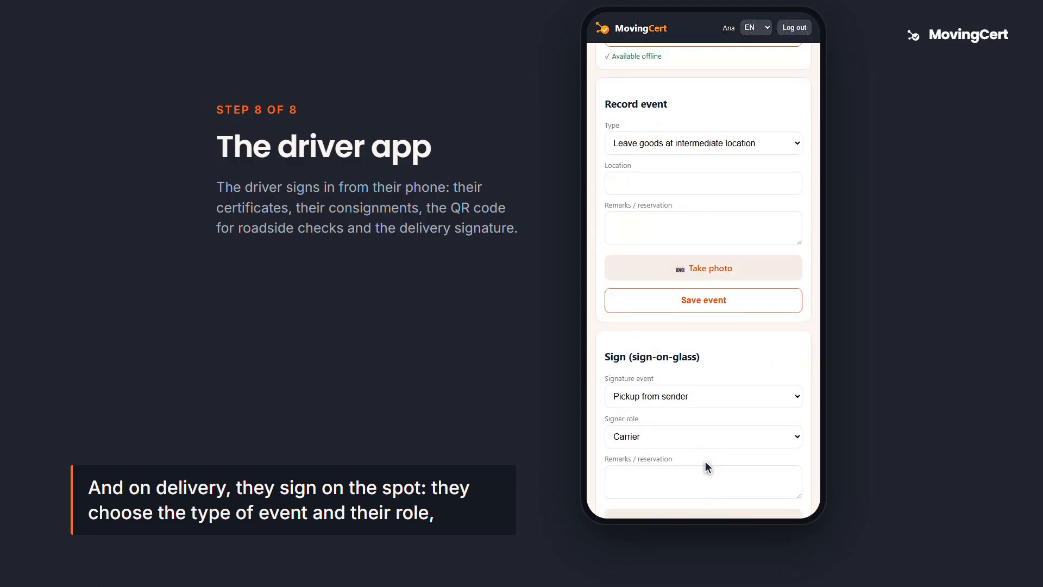
{"action": "scroll", "coordinate": [707, 466], "scroll_direction": "down", "scroll_amount": 4}
{"action": "scroll", "coordinate": [706, 462], "scroll_direction": "down", "scroll_amount": 2}
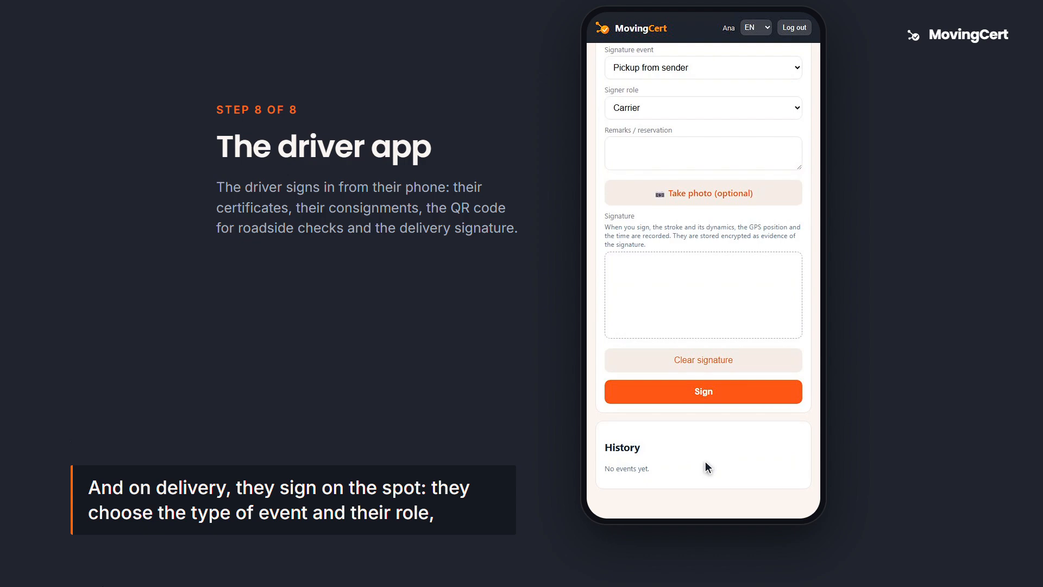
{"action": "left_click", "coordinate": [705, 68]}
{"action": "left_click", "coordinate": [707, 112]}
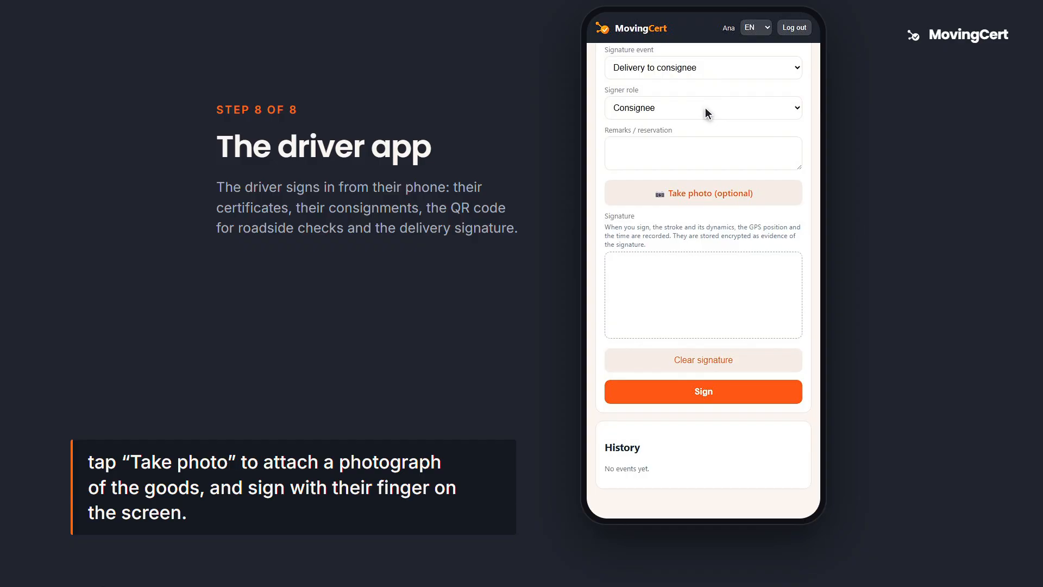
{"action": "left_click", "coordinate": [707, 196]}
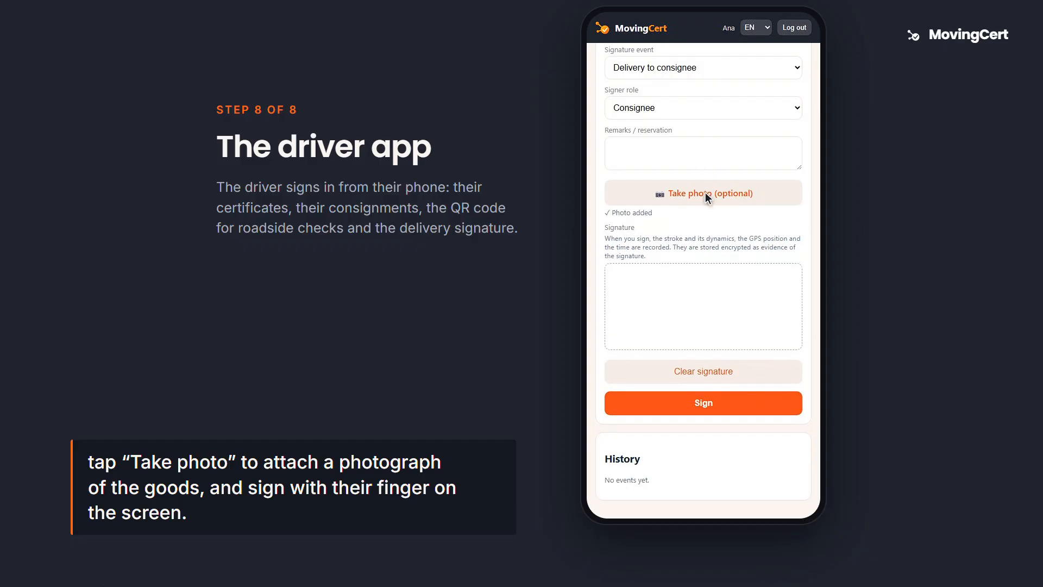
{"action": "mouse_move", "coordinate": [635, 311]}
{"action": "left_mouse_down"}
{"action": "mouse_move", "coordinate": [657, 292]}
{"action": "mouse_move", "coordinate": [733, 315]}
{"action": "left_mouse_up"}
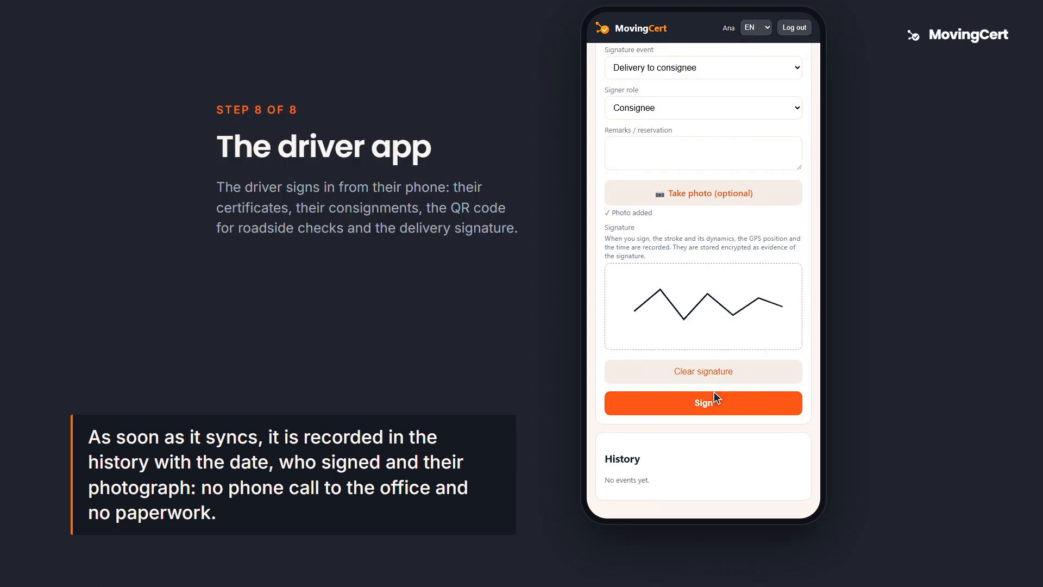
{"action": "left_click", "coordinate": [705, 403]}
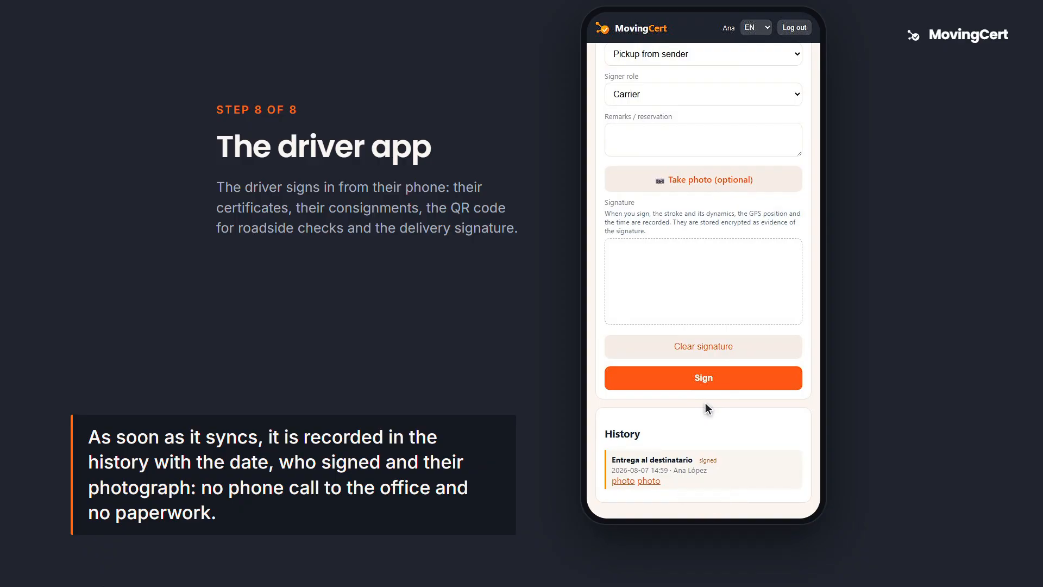
- Return to the driver's home and open the first DECA document, bound for Madrid
{"action": "left_click", "coordinate": [593, 20]}
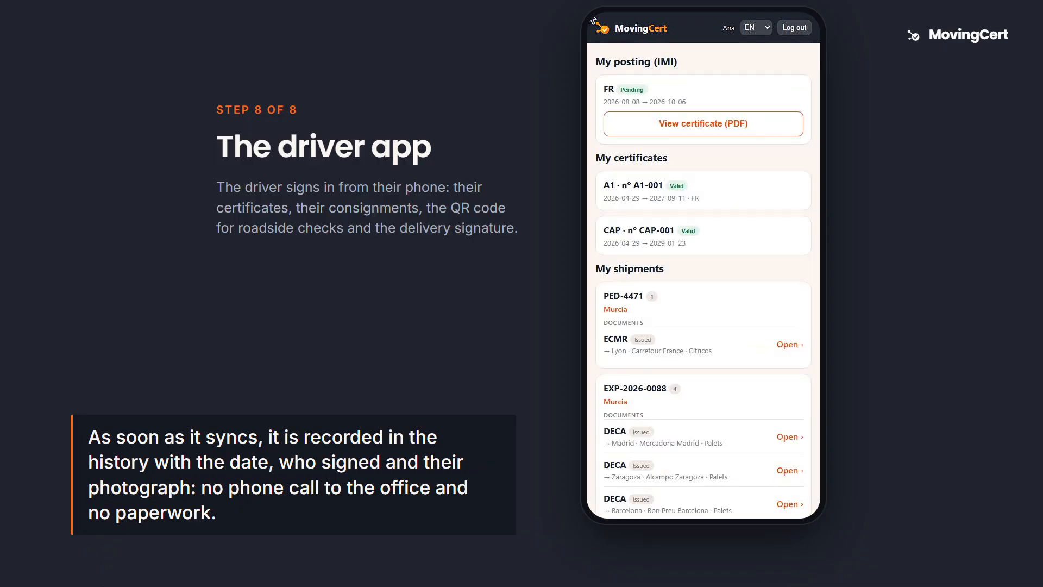
{"action": "scroll", "coordinate": [593, 20], "scroll_direction": "down", "scroll_amount": 3}
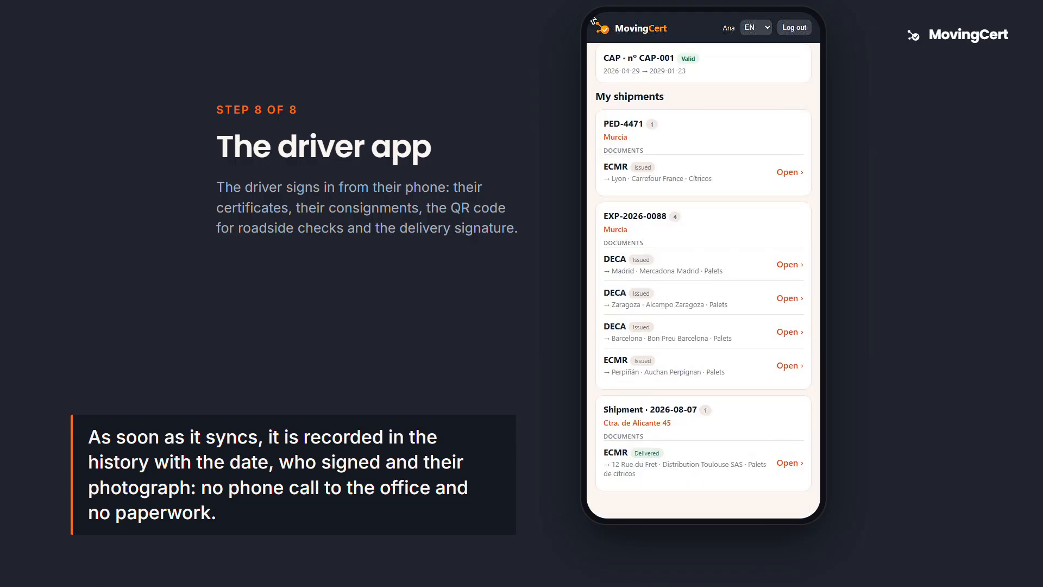
{"action": "left_click", "coordinate": [707, 269]}
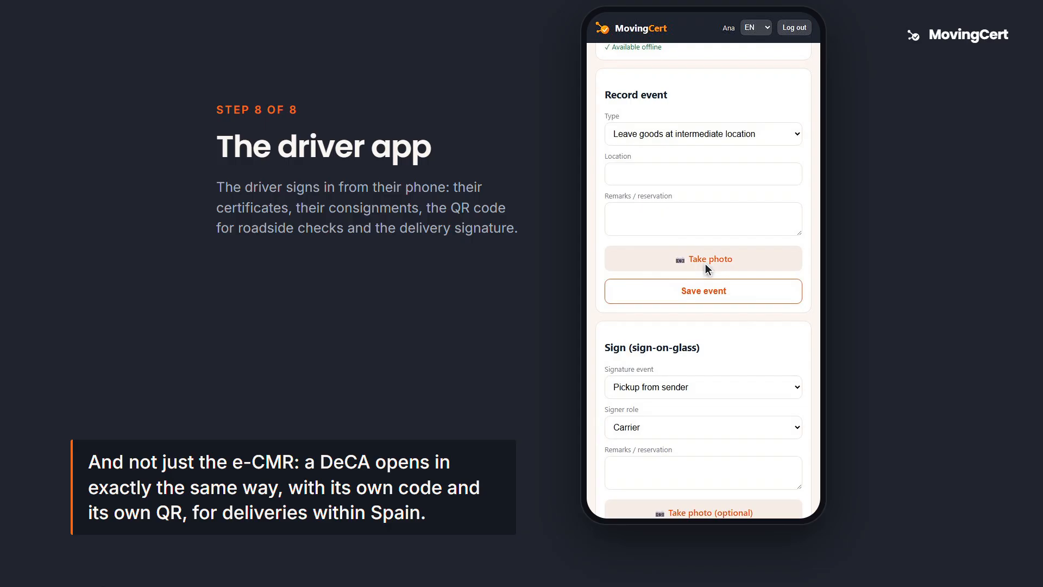